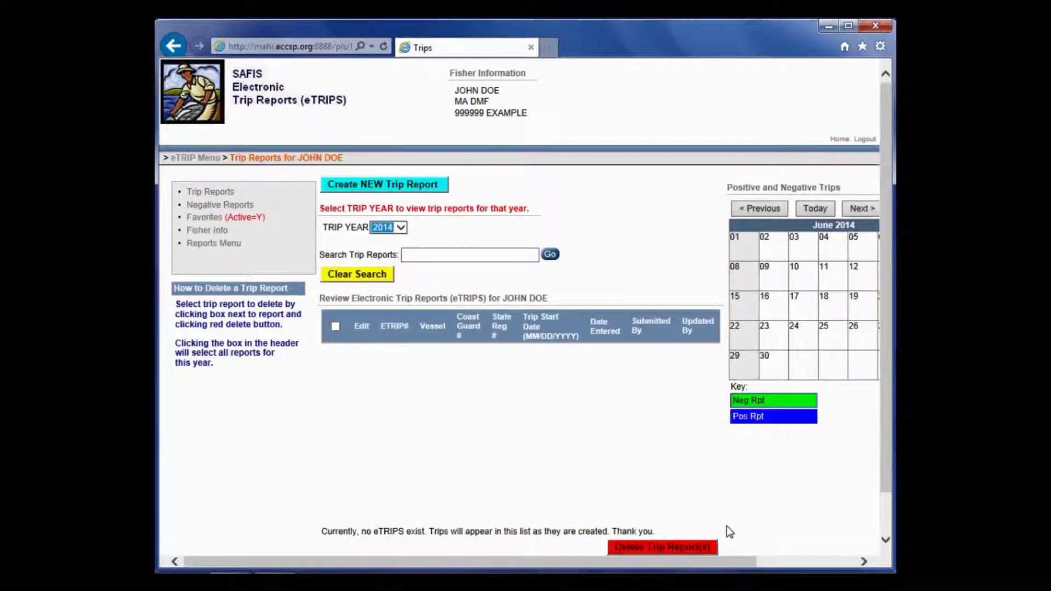
- View the June 2014 trips calendar beside the empty 2014 list, then start a new report
drag(735, 562, 811, 562)
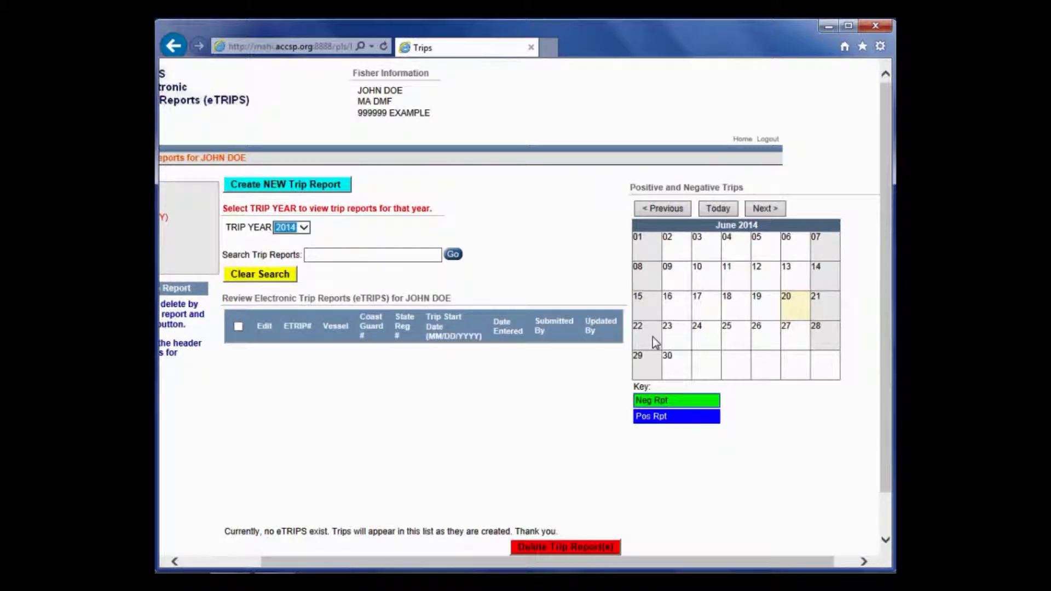
drag(435, 562, 347, 556)
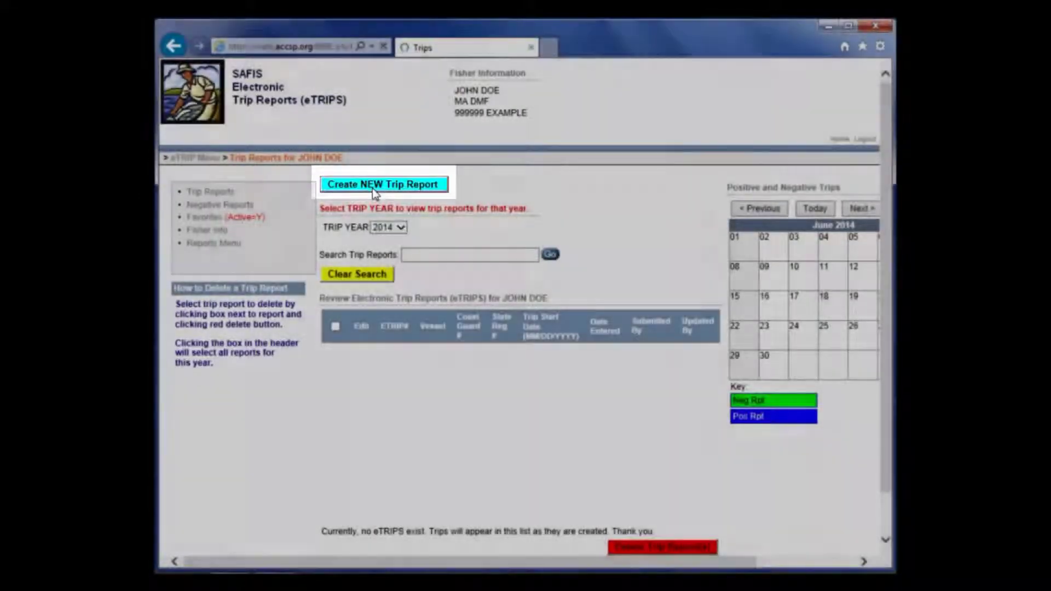
click(372, 188)
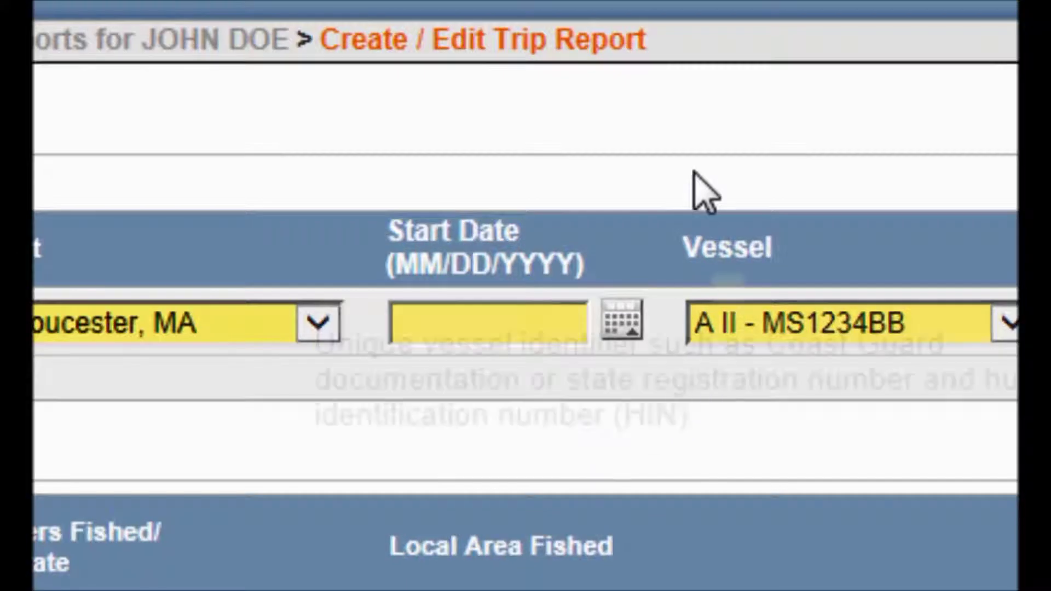
- Set the new trip's start date to 06/16/2014 and its start time to 0600
click(493, 320)
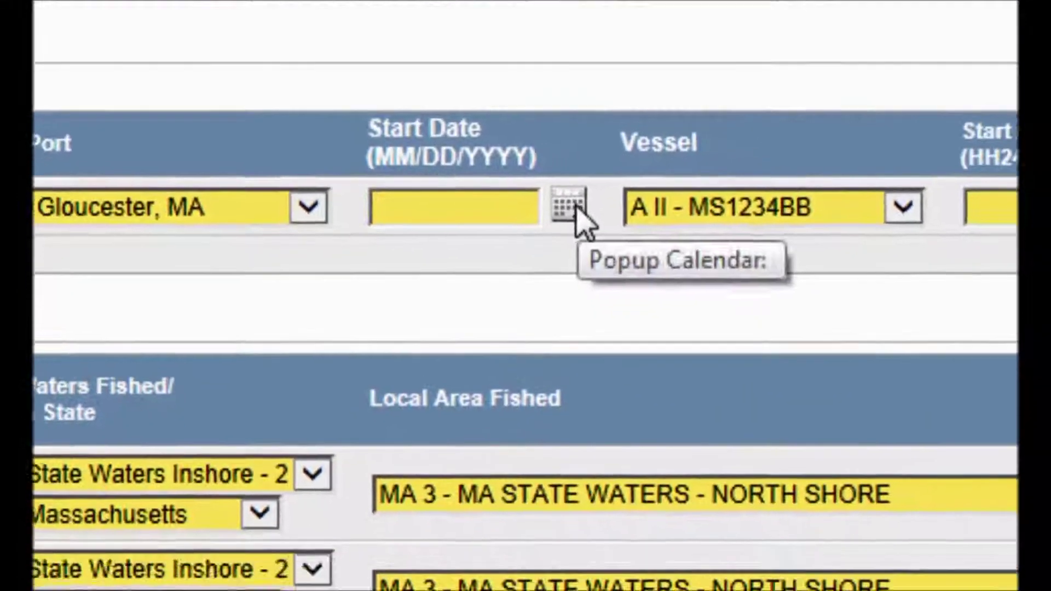
click(574, 210)
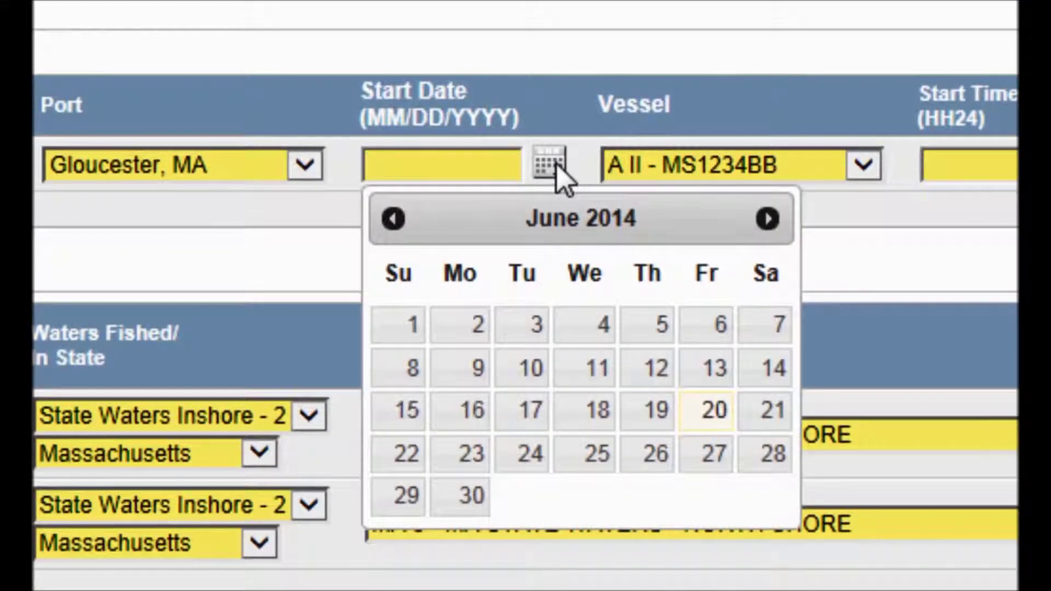
click(457, 427)
click(978, 164)
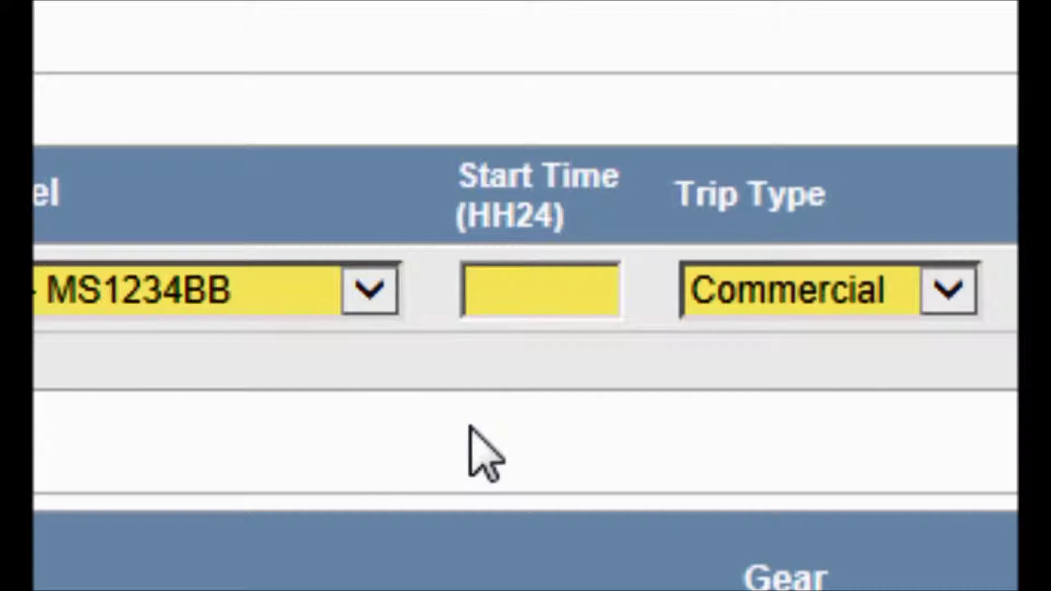
text(0600)
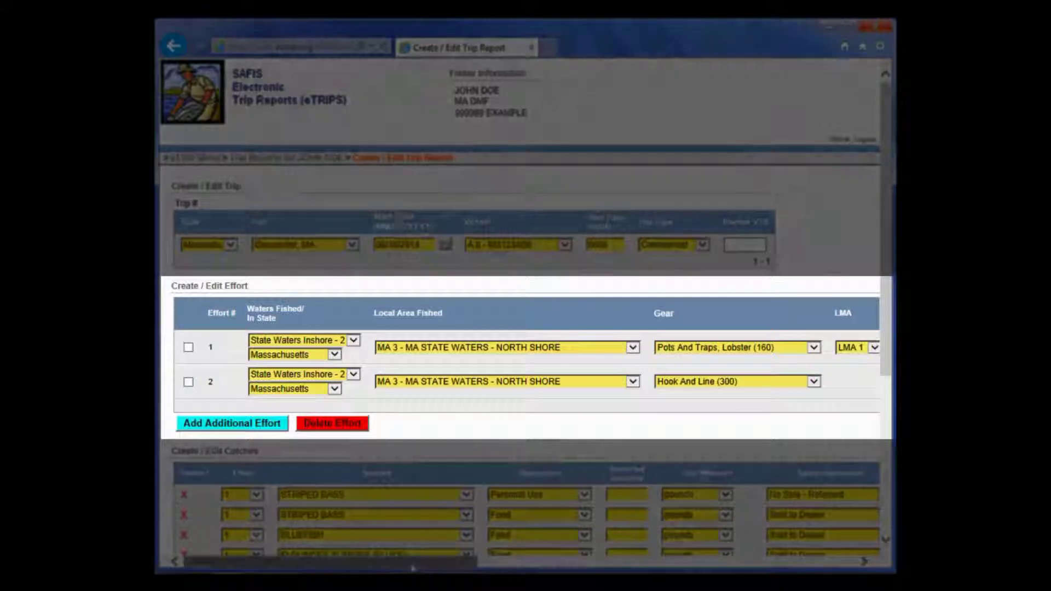
drag(413, 569, 446, 562)
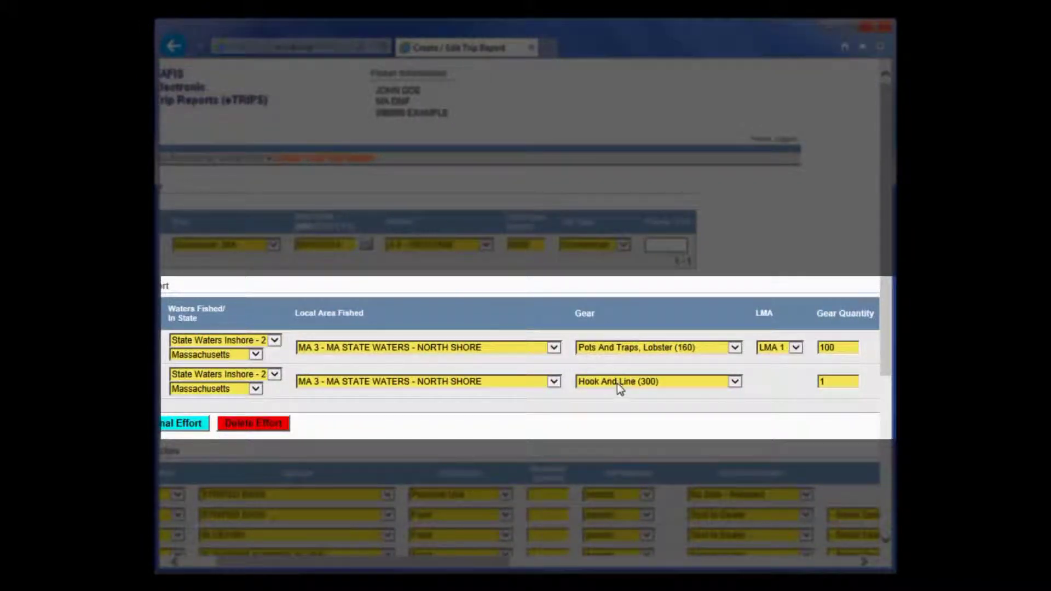
- Set fishing time to 4 days for the lobster-pot effort and 6 hours for hook-and-line
drag(418, 563, 526, 567)
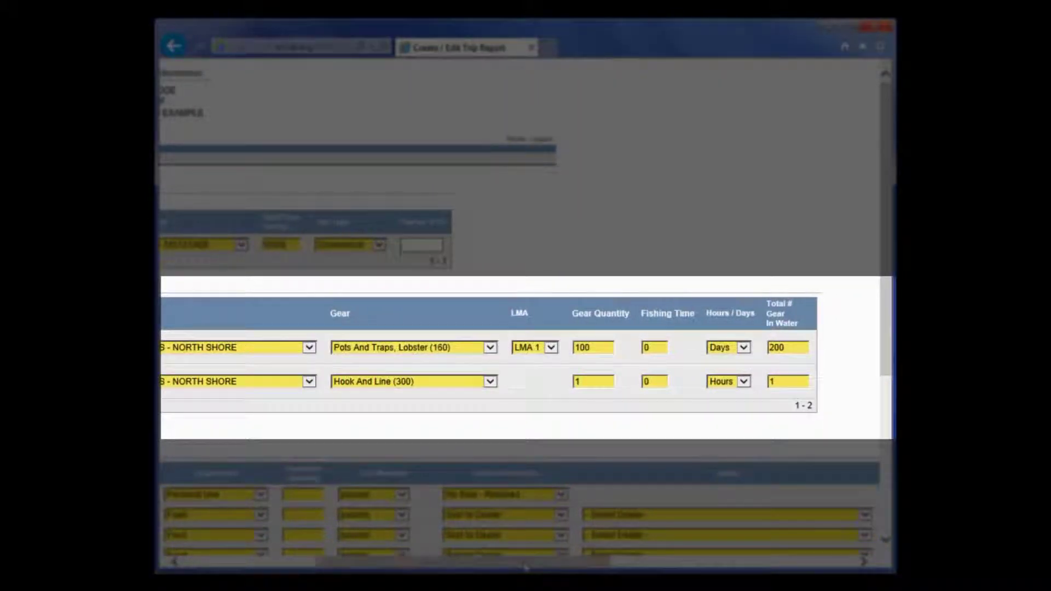
double_click(645, 348)
double_click(646, 383)
- Adjust the first effort's gear quantity so the efforts keep gear quantities 100 and 1
scroll(630, 394, right, 1)
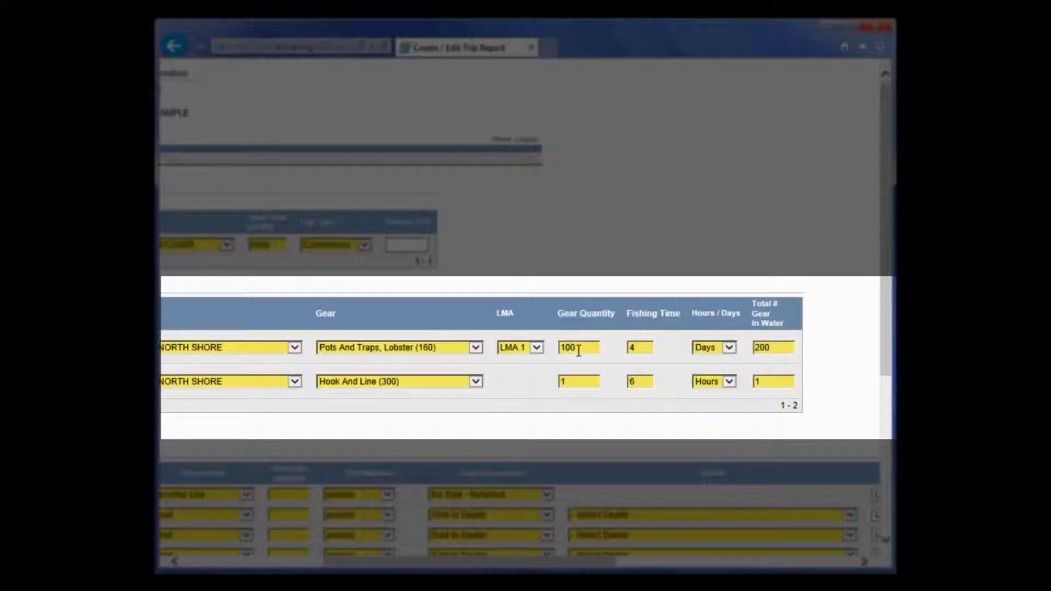
drag(584, 346, 553, 349)
text(150)
click(570, 348)
key(BackSpace)
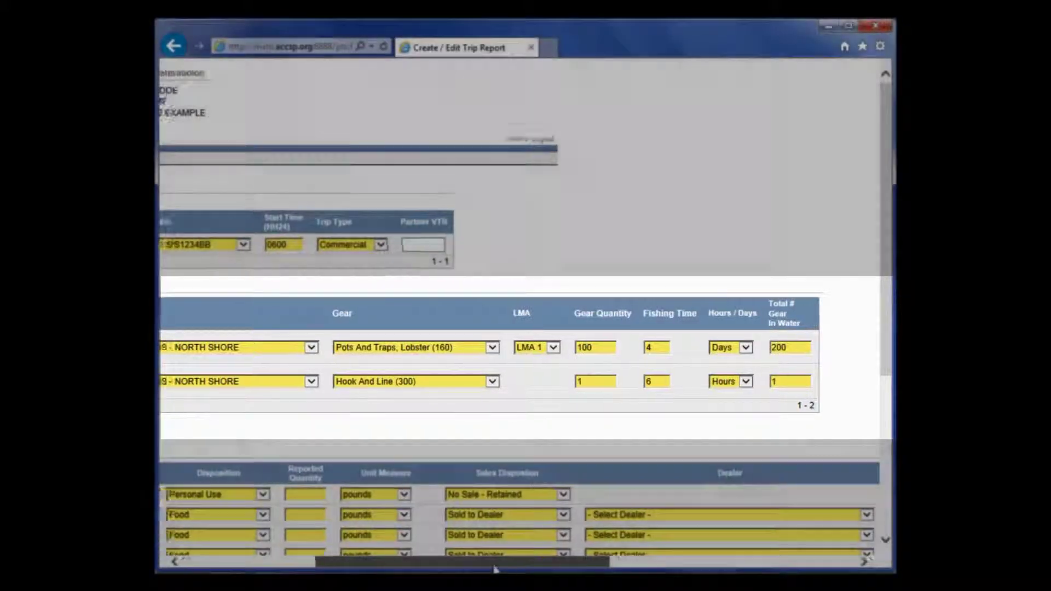
drag(556, 560, 419, 555)
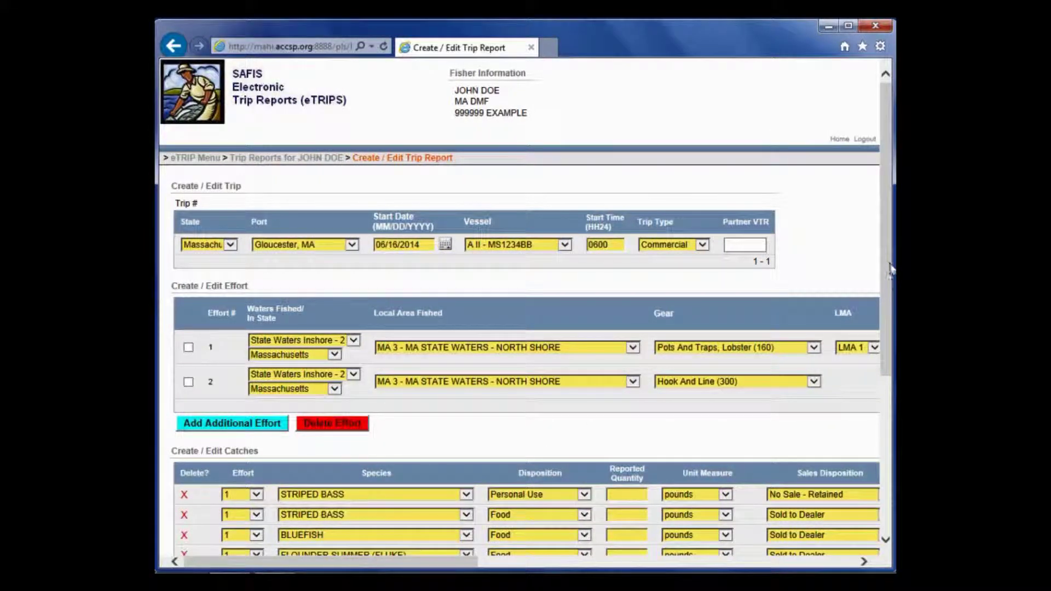
scroll(882, 314, down, 5)
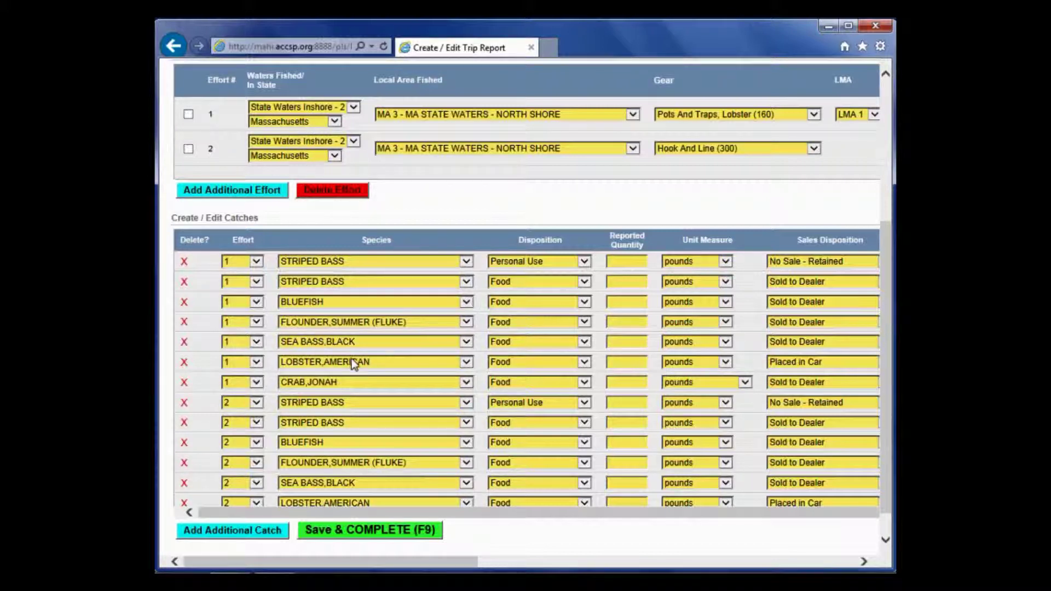
- Enter 32 pounds of American lobster and choose Carred as its catch source
click(624, 363)
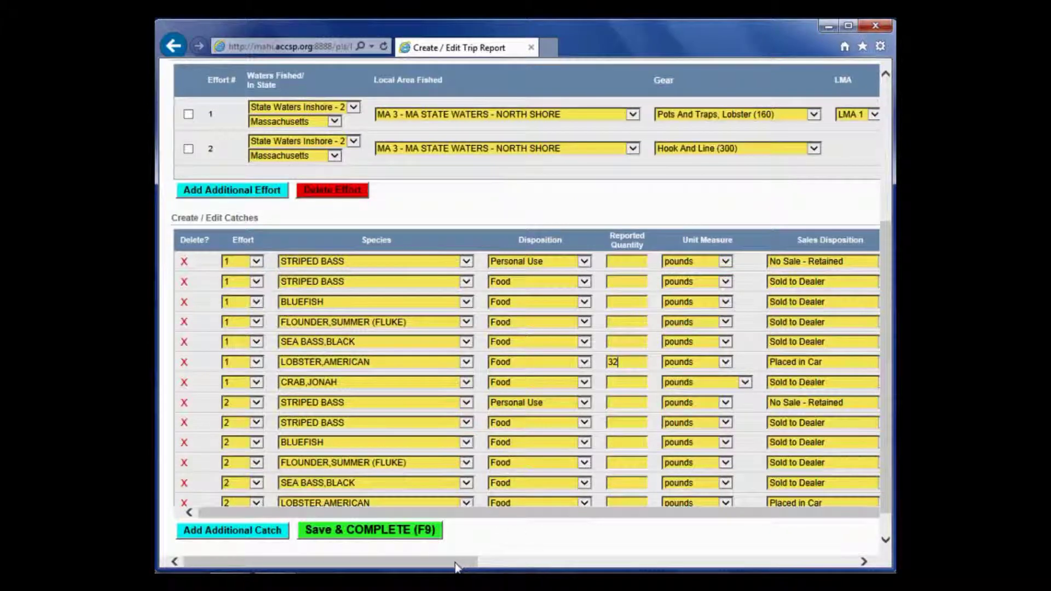
drag(455, 566, 833, 556)
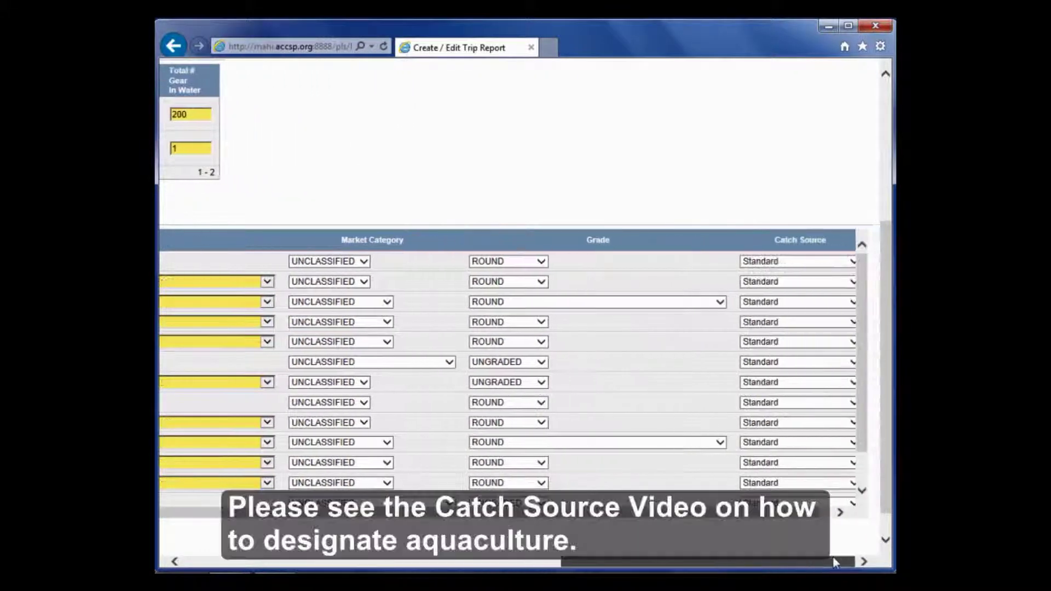
click(787, 365)
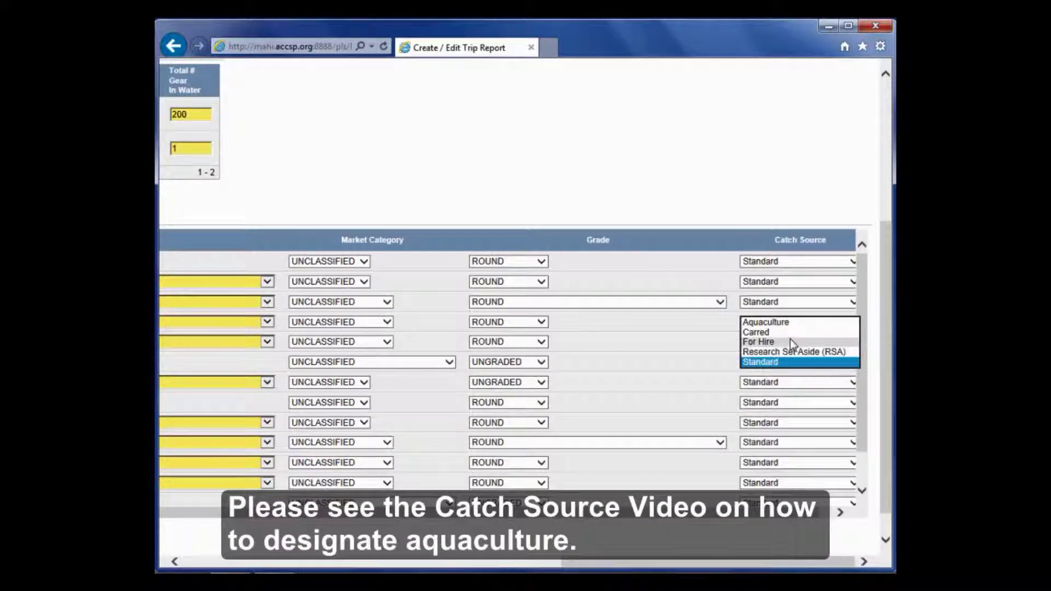
click(790, 334)
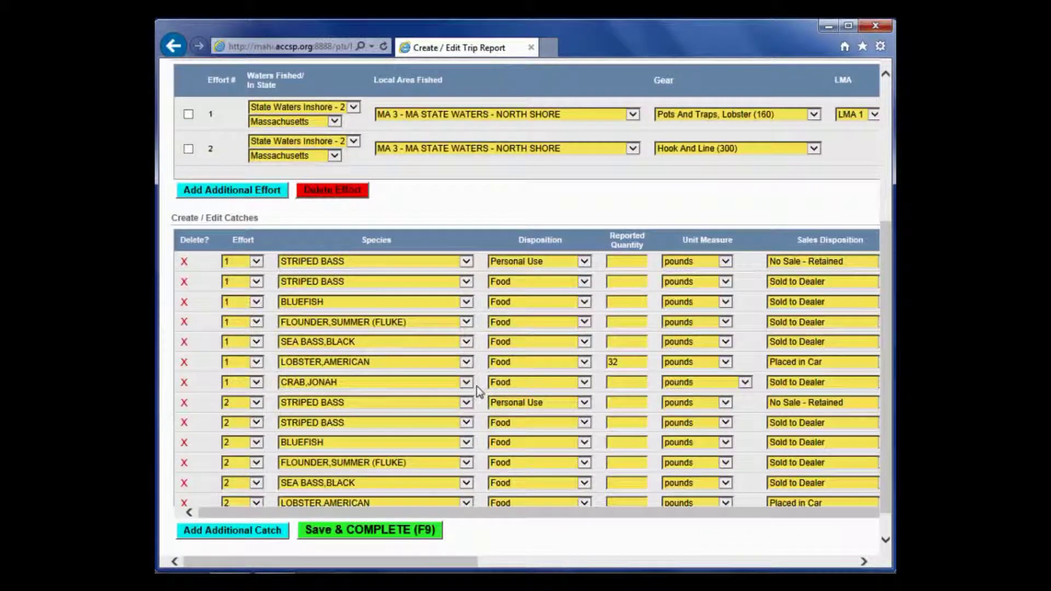
- Record 55 pounds of Jonah crab sold to the first dealer
click(623, 381)
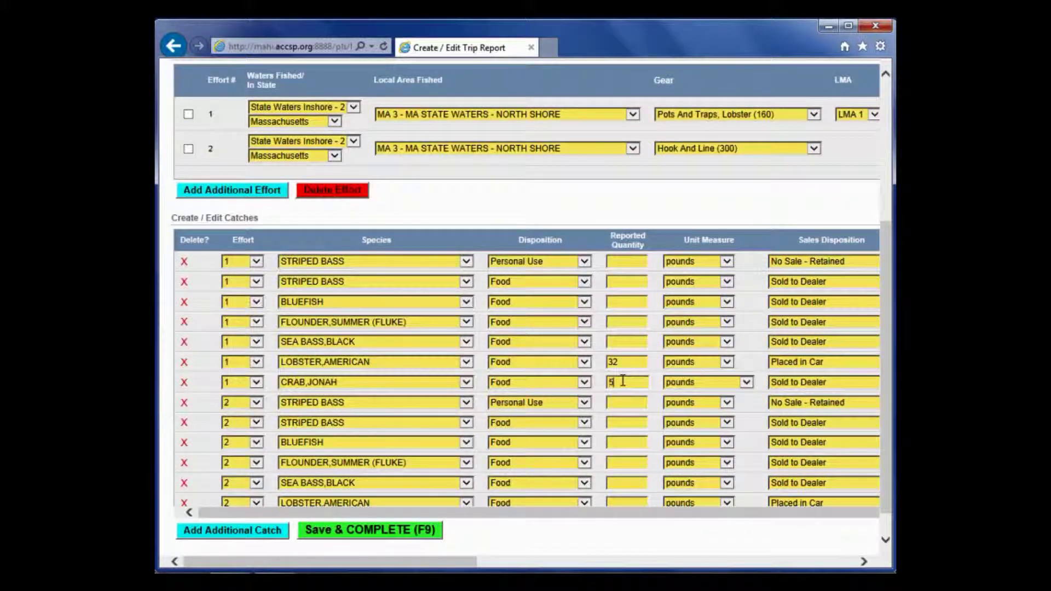
text(55)
key(Tab)
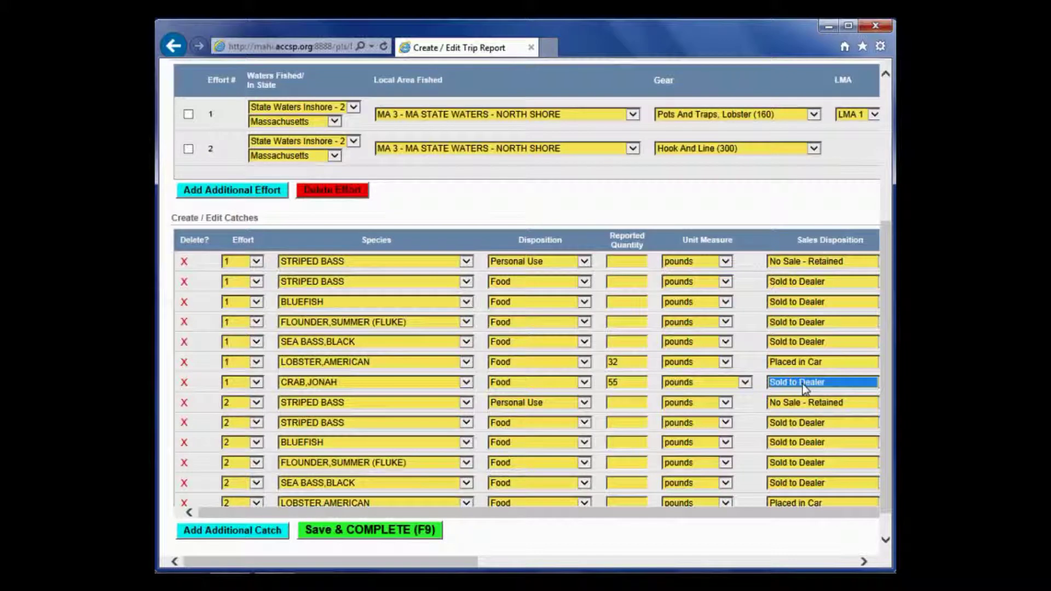
drag(452, 561, 559, 558)
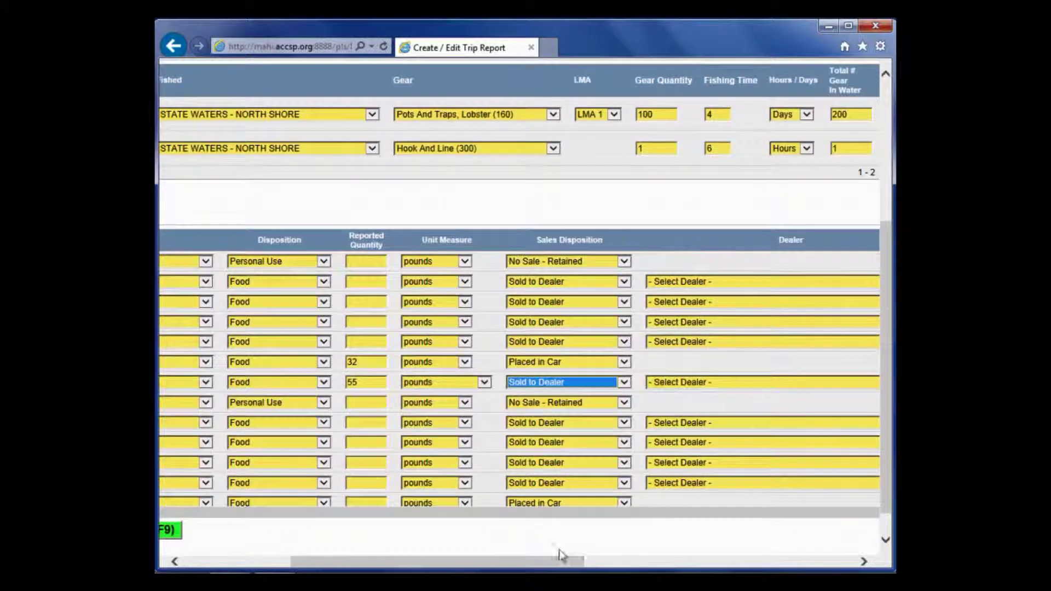
click(691, 382)
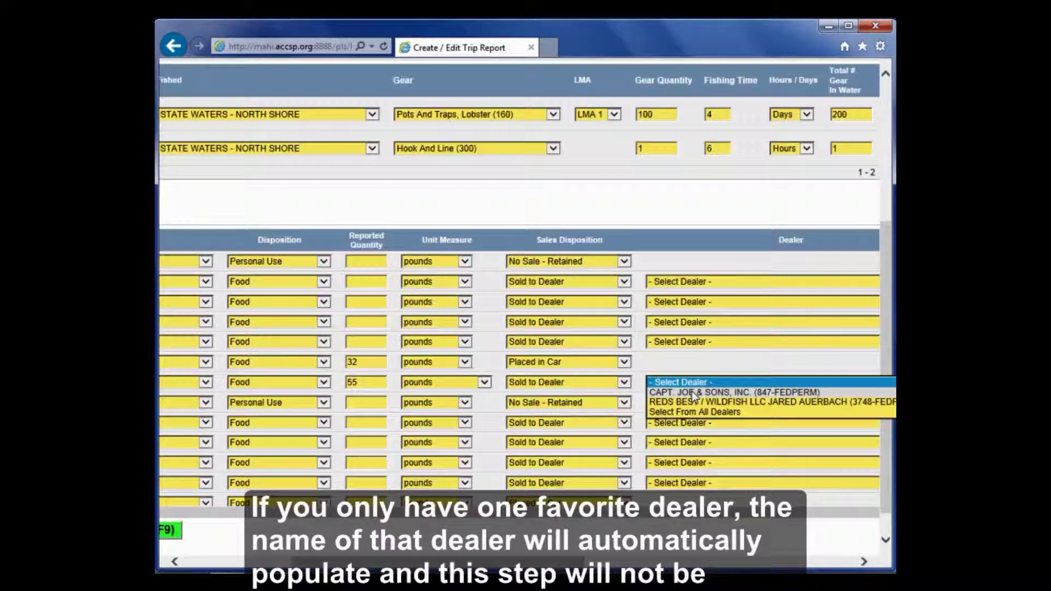
click(692, 392)
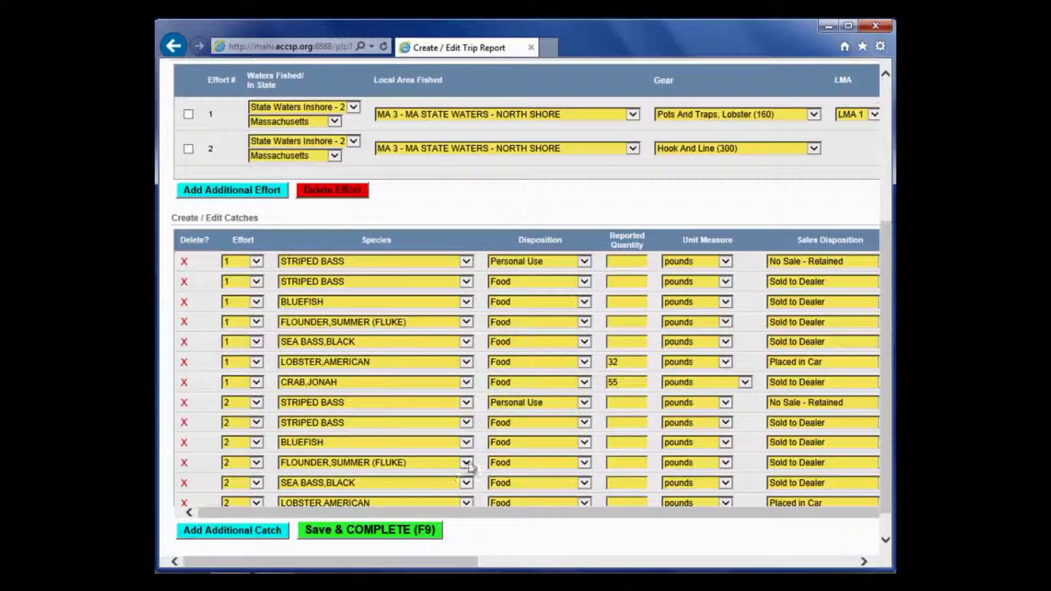
- Record 75 pounds of effort-2 summer flounder sold to the second dealer
click(621, 463)
drag(465, 561, 595, 569)
click(661, 464)
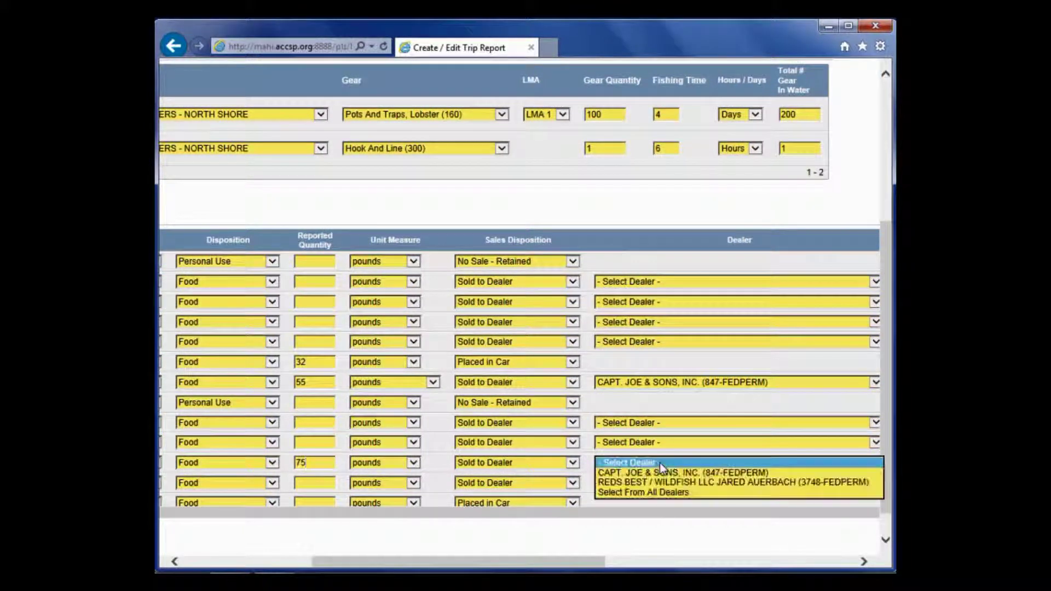
click(664, 484)
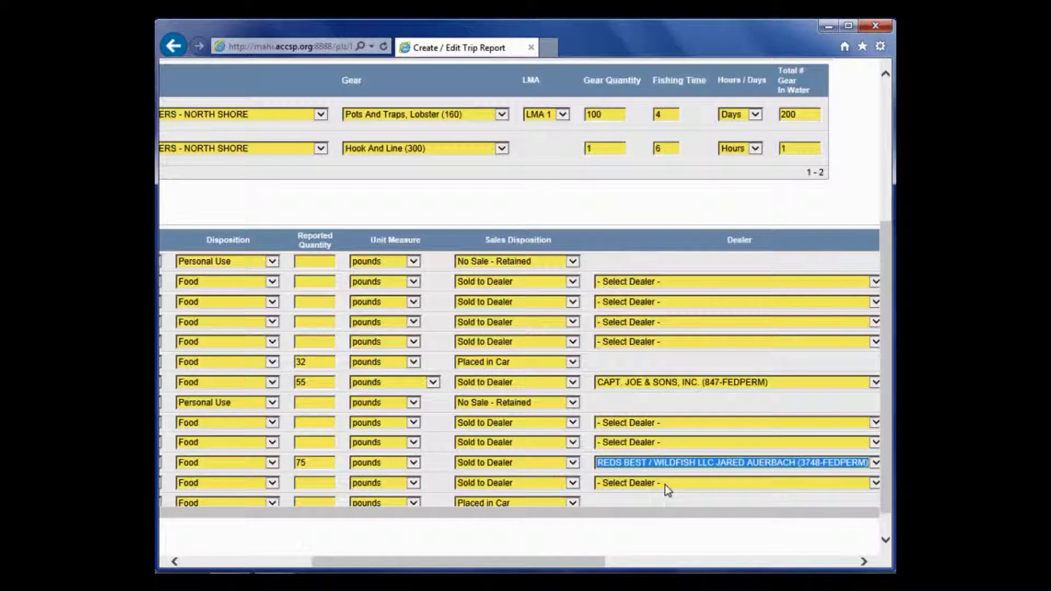
drag(564, 561, 435, 561)
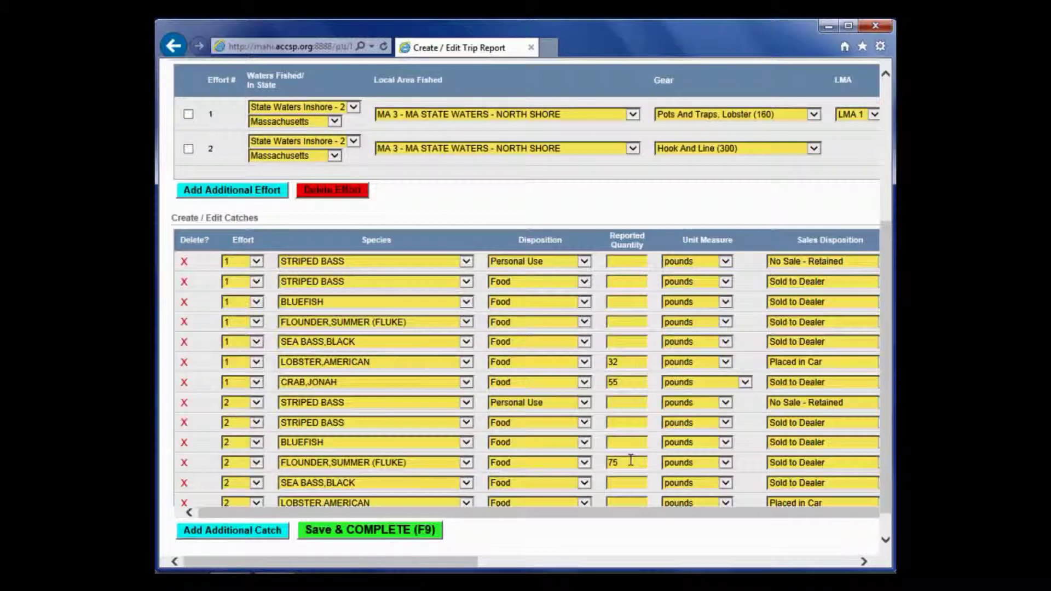
drag(474, 562, 845, 441)
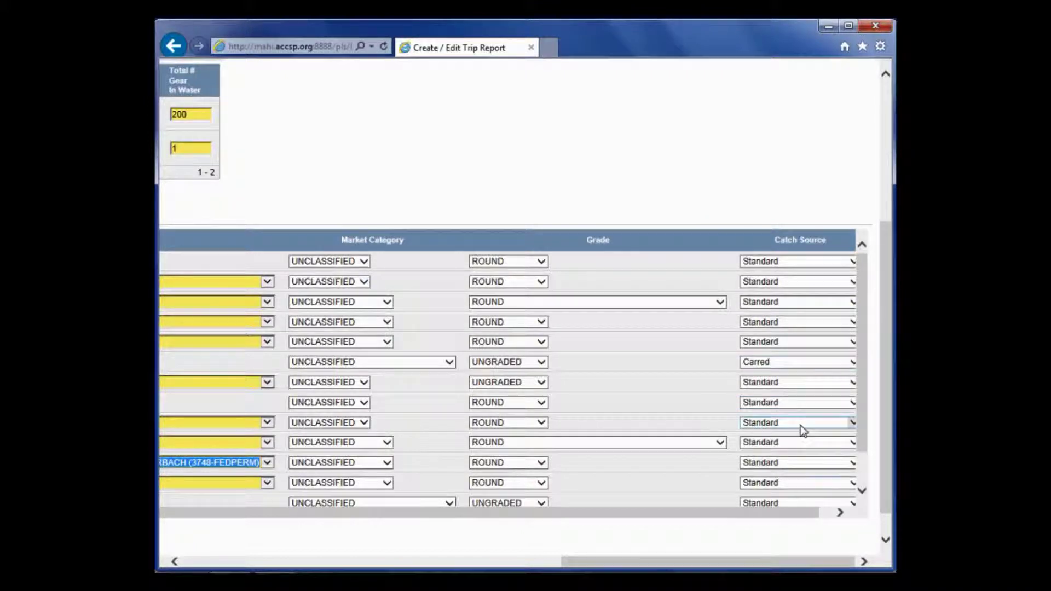
drag(759, 564, 379, 560)
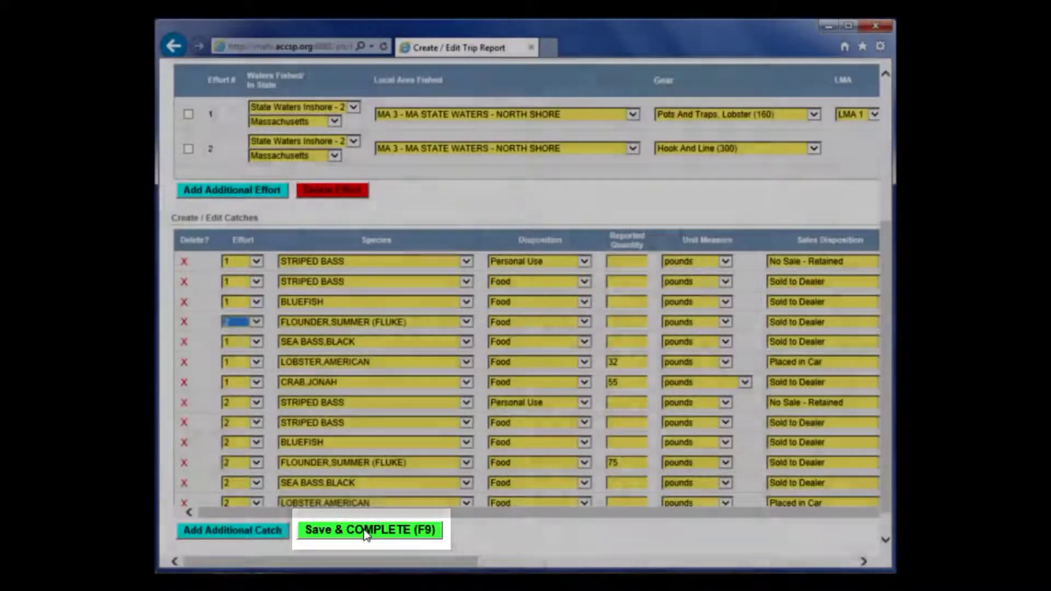
click(367, 531)
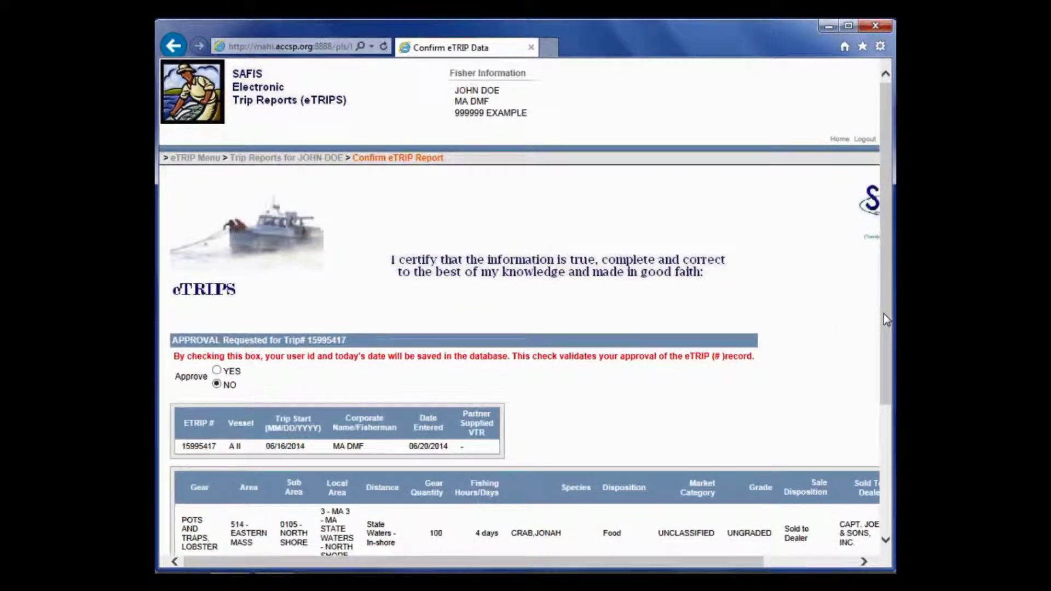
drag(882, 314, 883, 418)
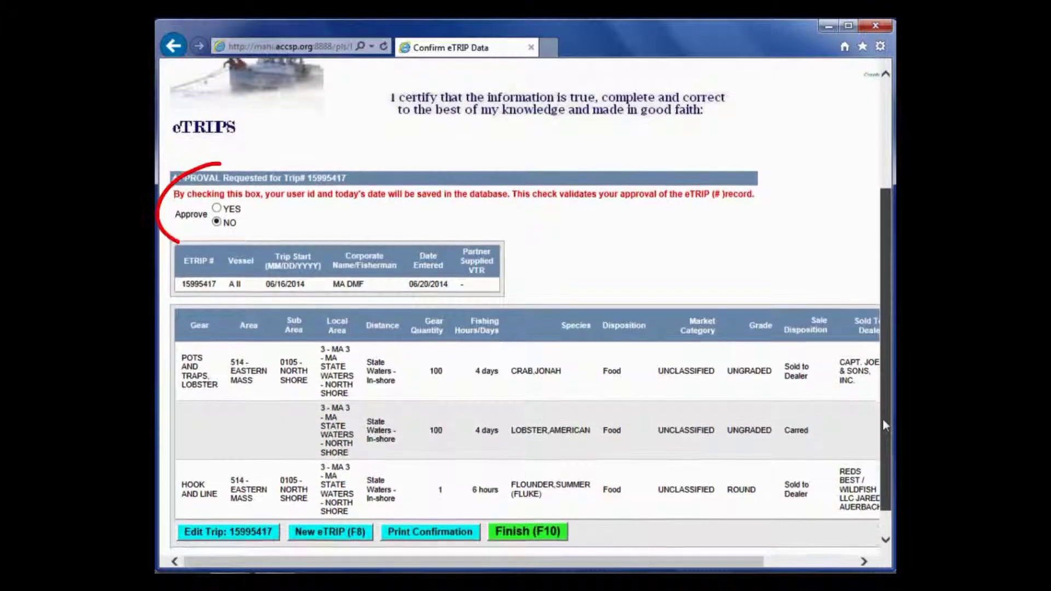
click(217, 208)
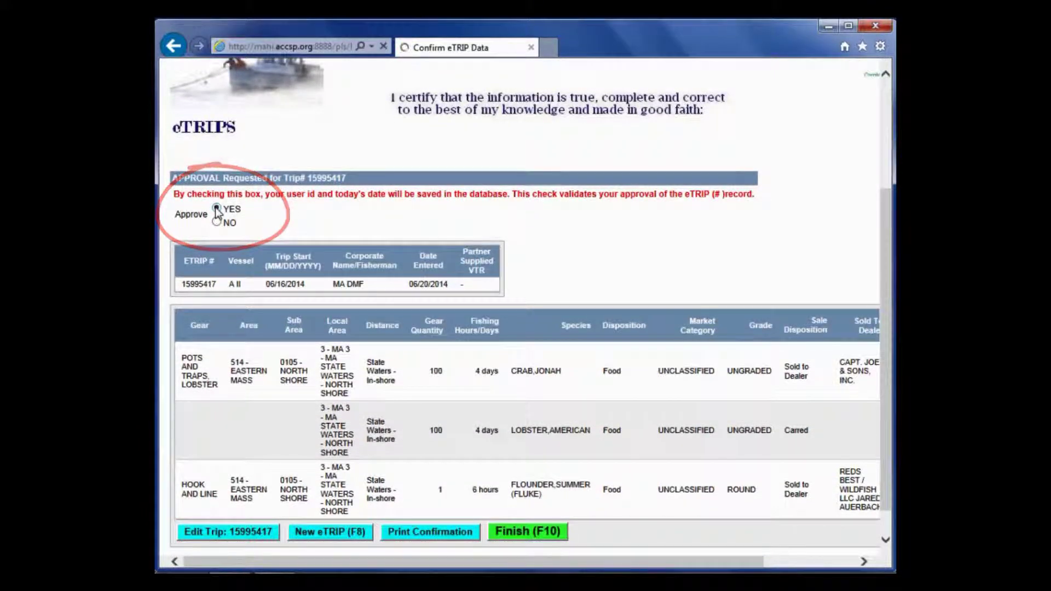
scroll(324, 359, up, 3)
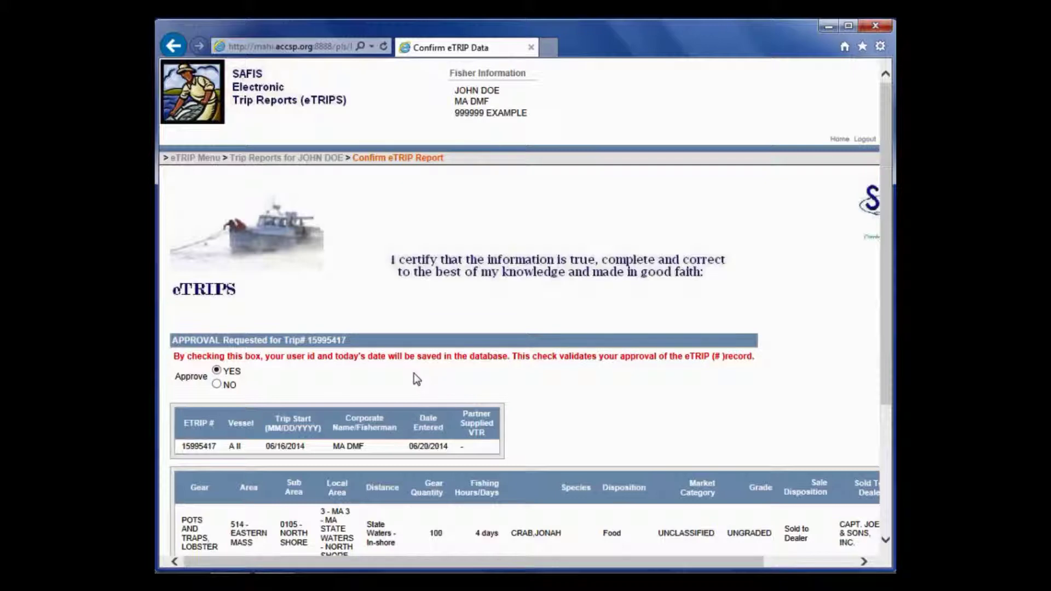
drag(886, 370, 905, 496)
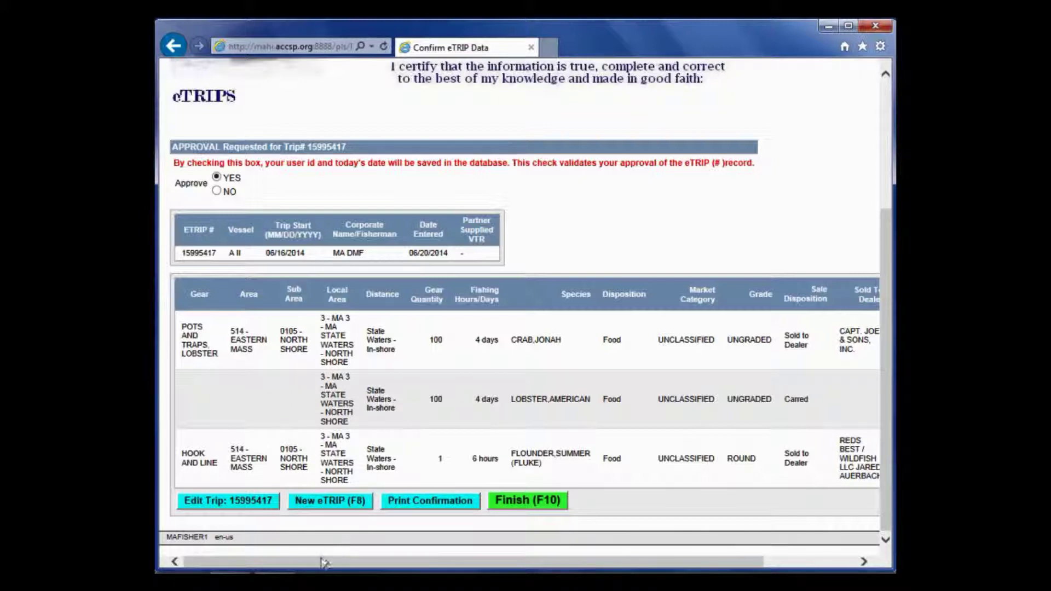
drag(323, 562, 414, 562)
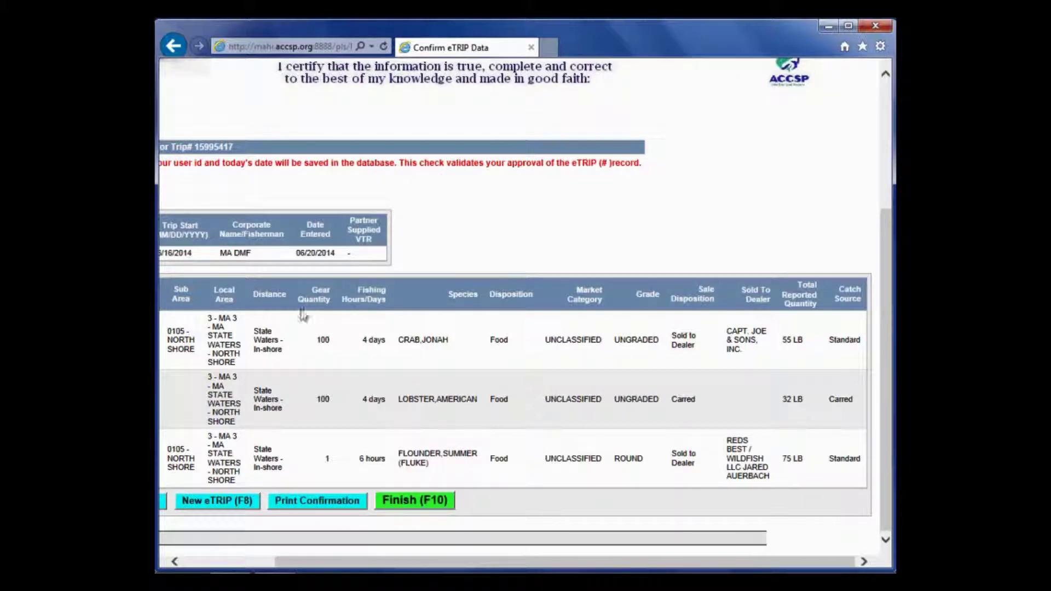
drag(496, 562, 405, 564)
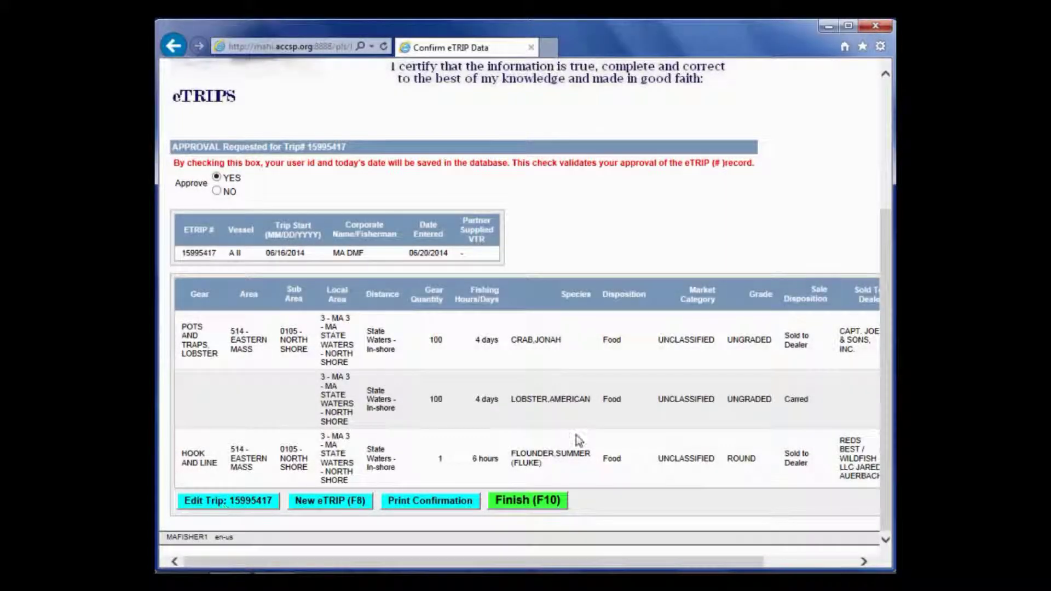
click(534, 501)
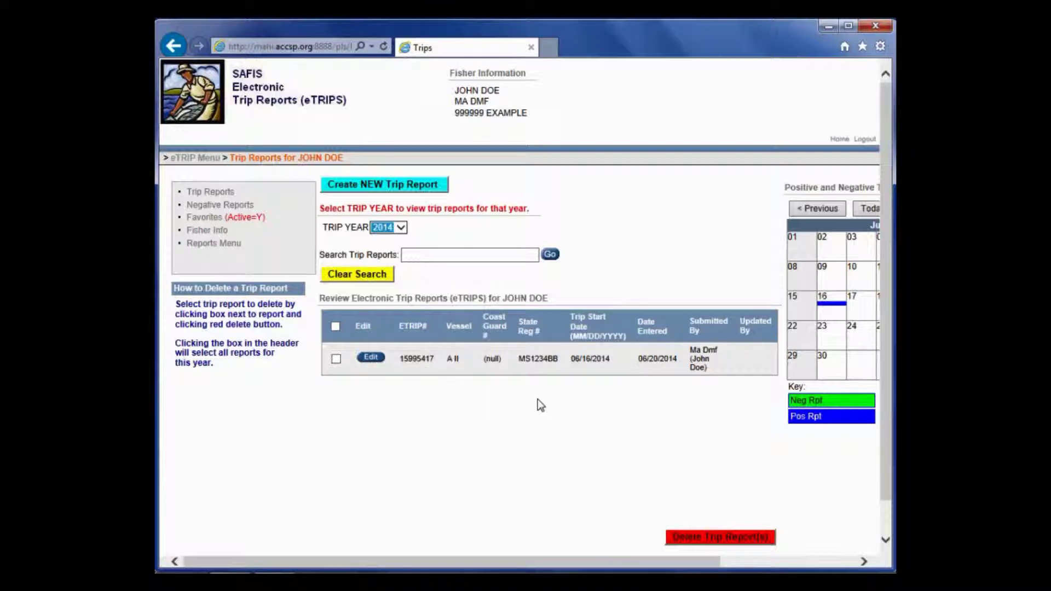
- Check the June calendar, tick then untick the 06/16 report, and start a new report
drag(608, 561, 731, 561)
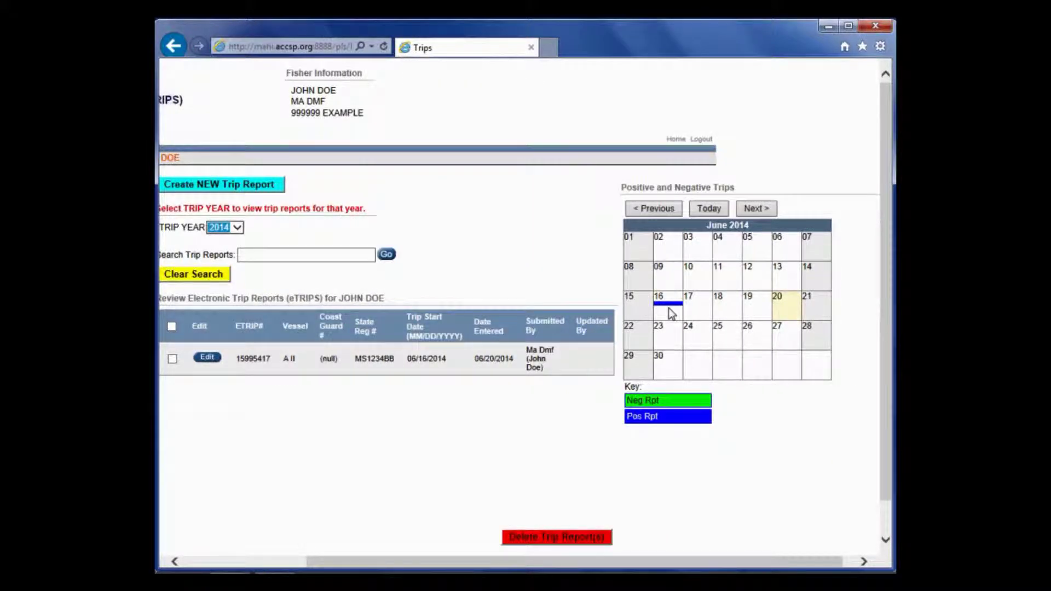
drag(574, 561, 457, 561)
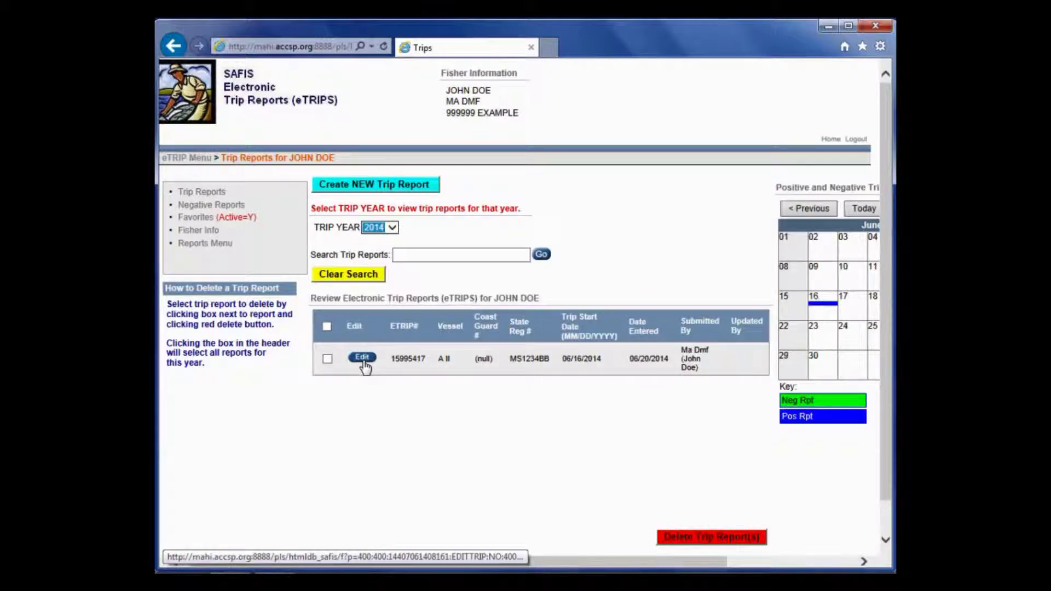
click(327, 359)
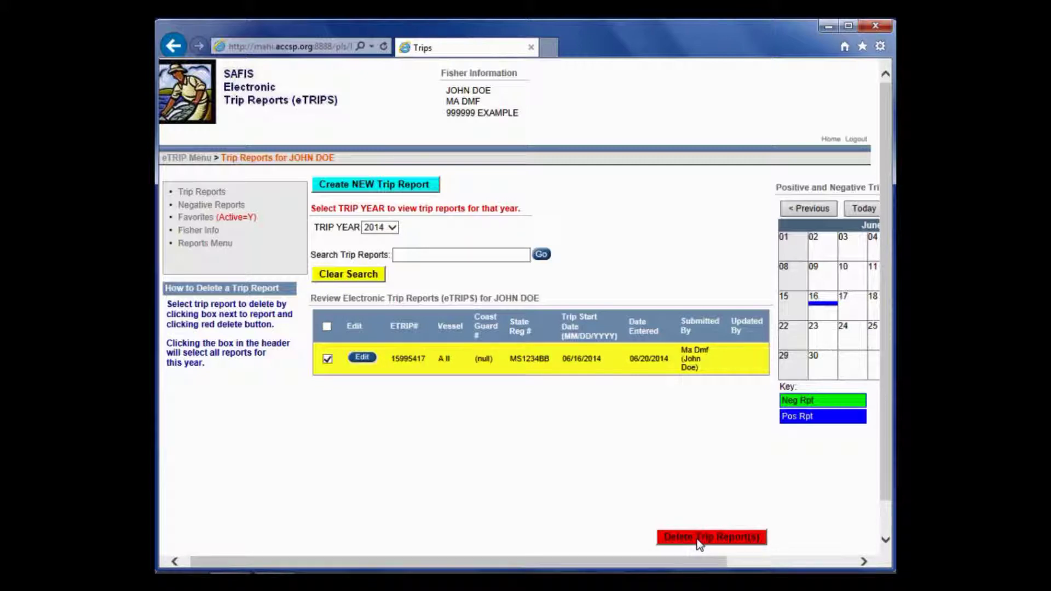
click(327, 361)
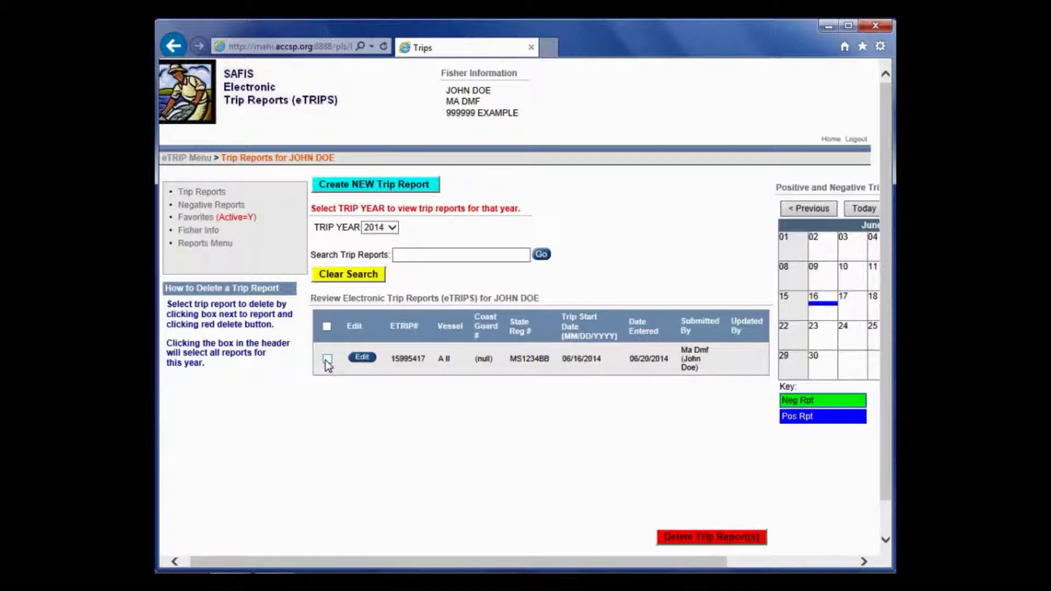
click(373, 192)
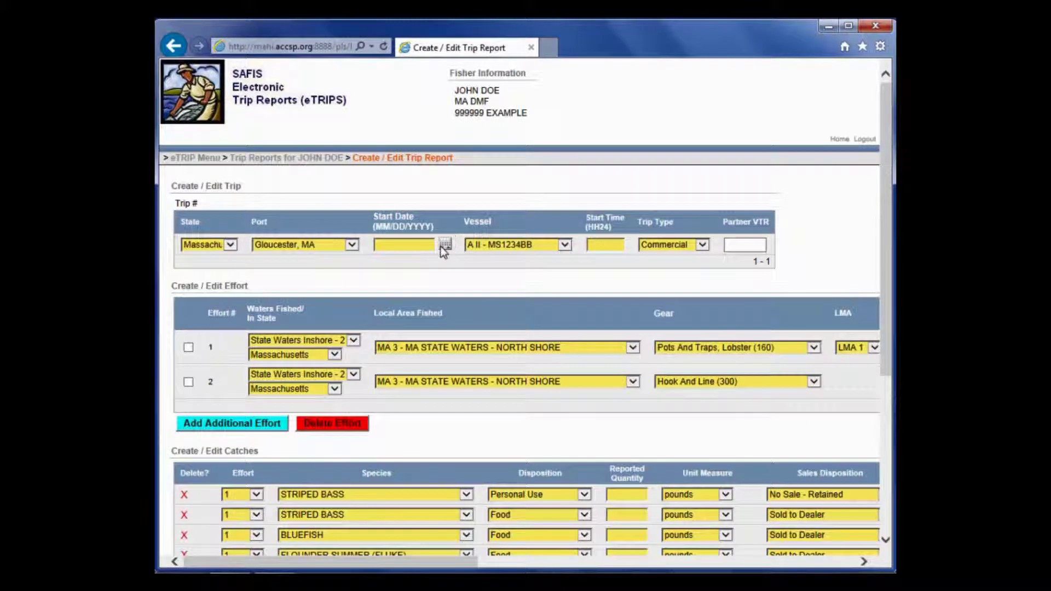
- Set the new trip's start date to 06/19/2014 and its start time to 0400
click(445, 244)
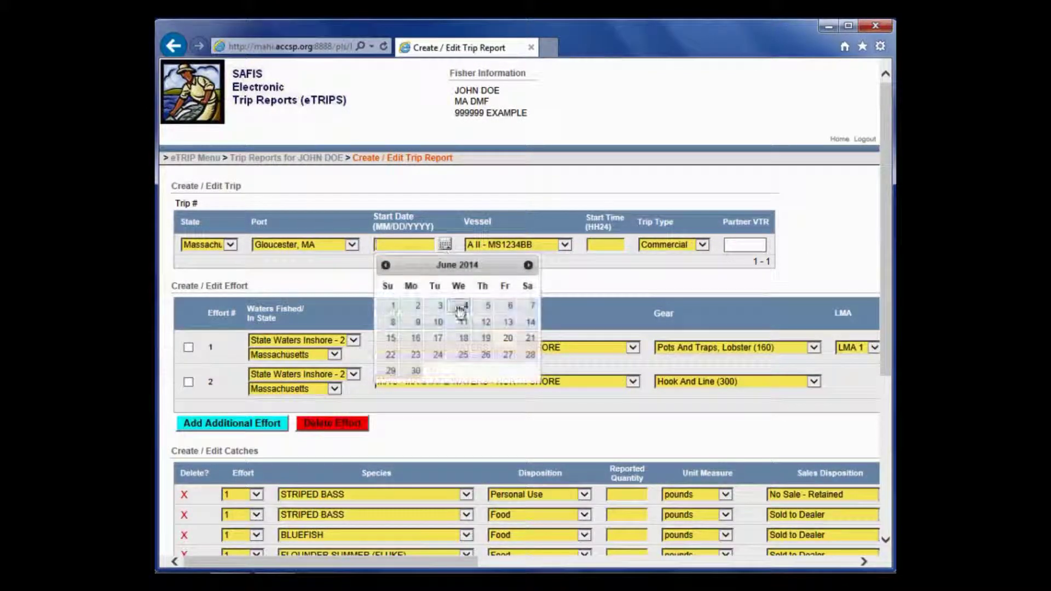
click(484, 339)
click(601, 246)
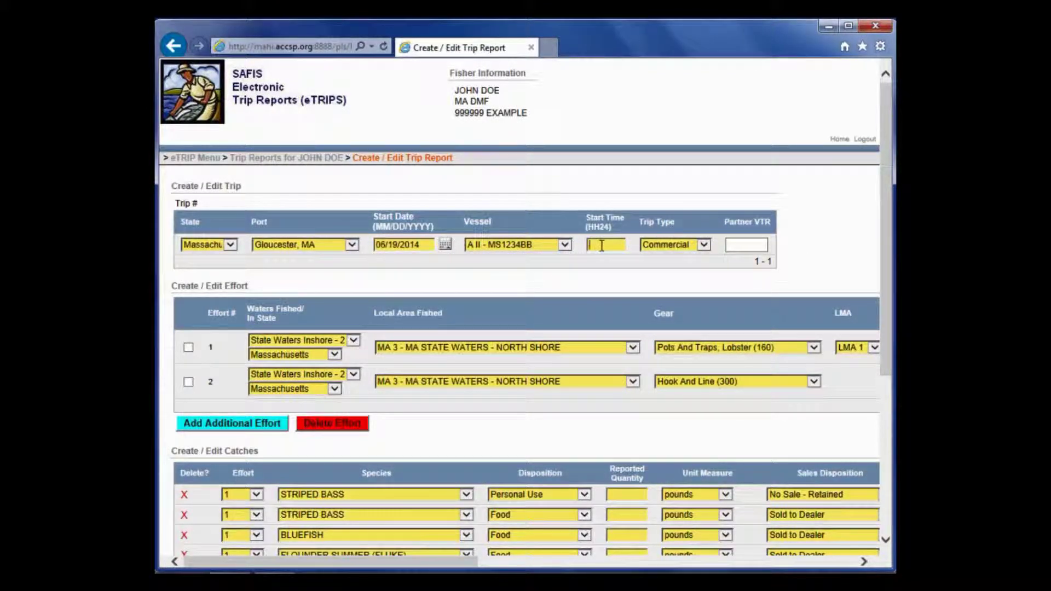
text(0400)
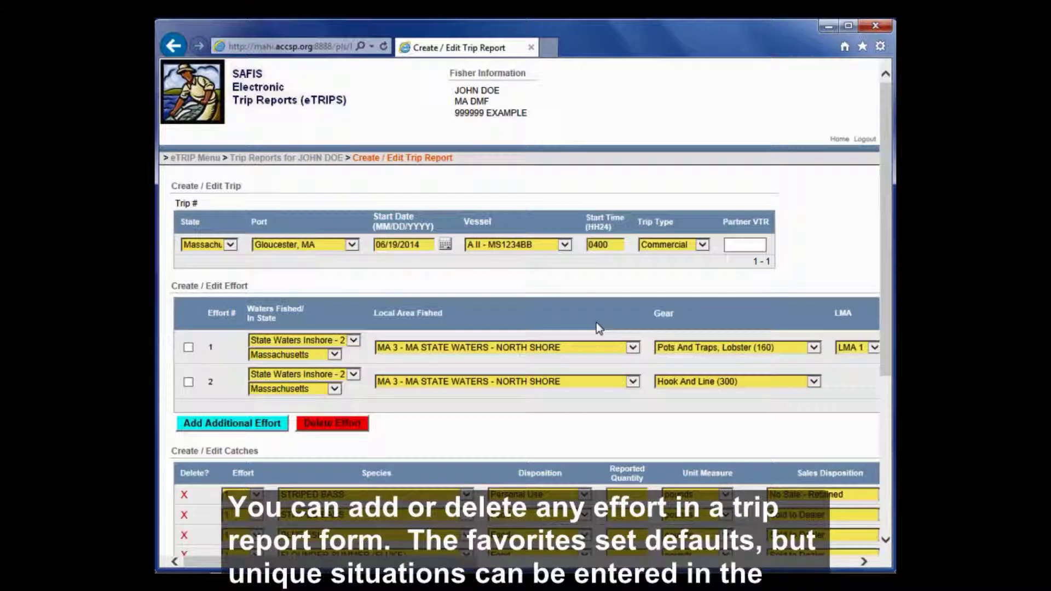
- Delete the lobster-pot effort and set the hook-and-line fishing time to 8 hours
click(188, 348)
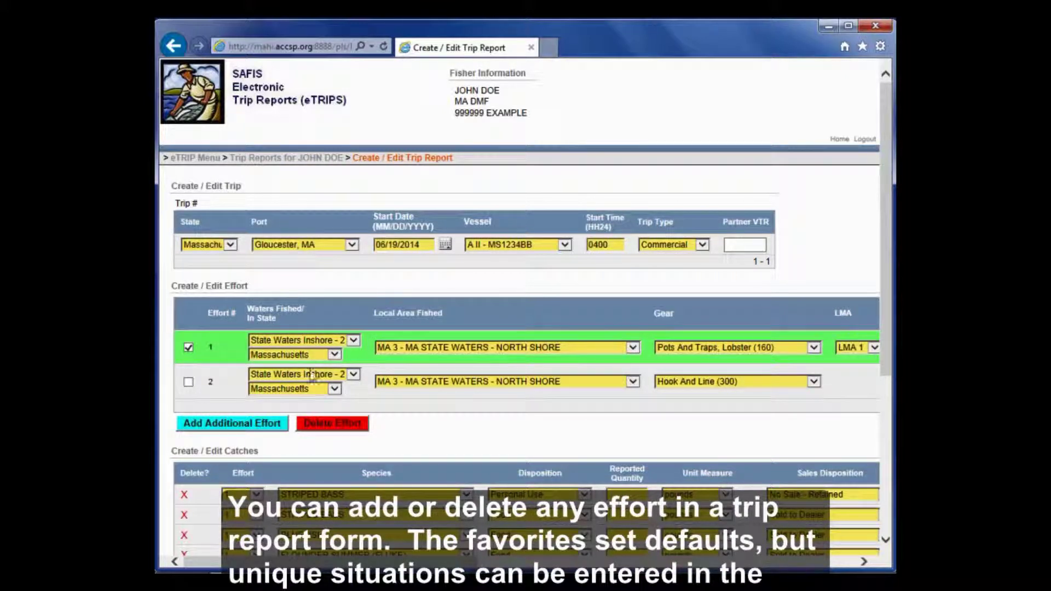
click(347, 425)
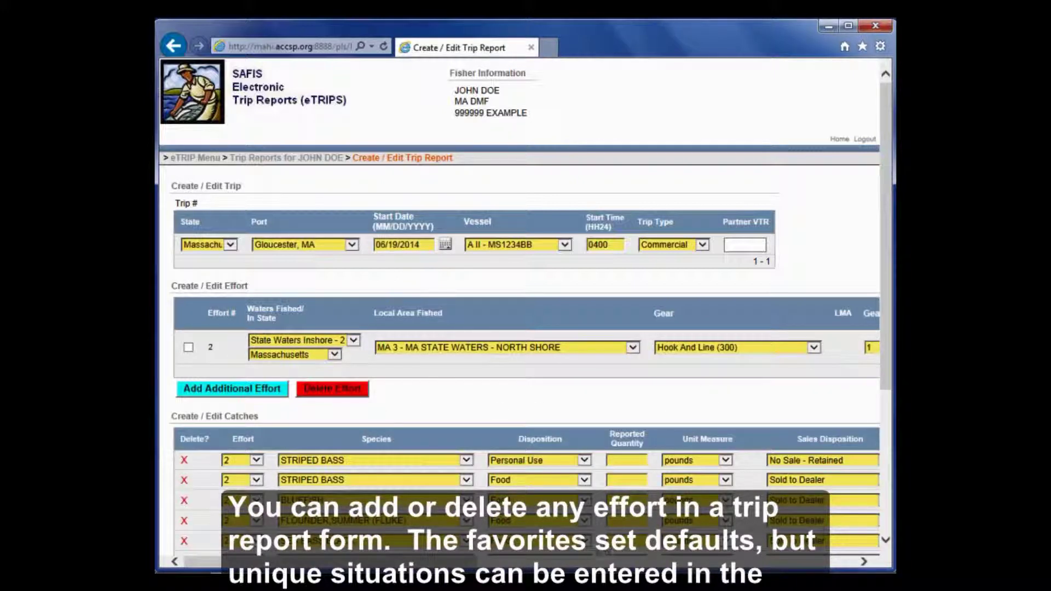
drag(469, 567, 612, 566)
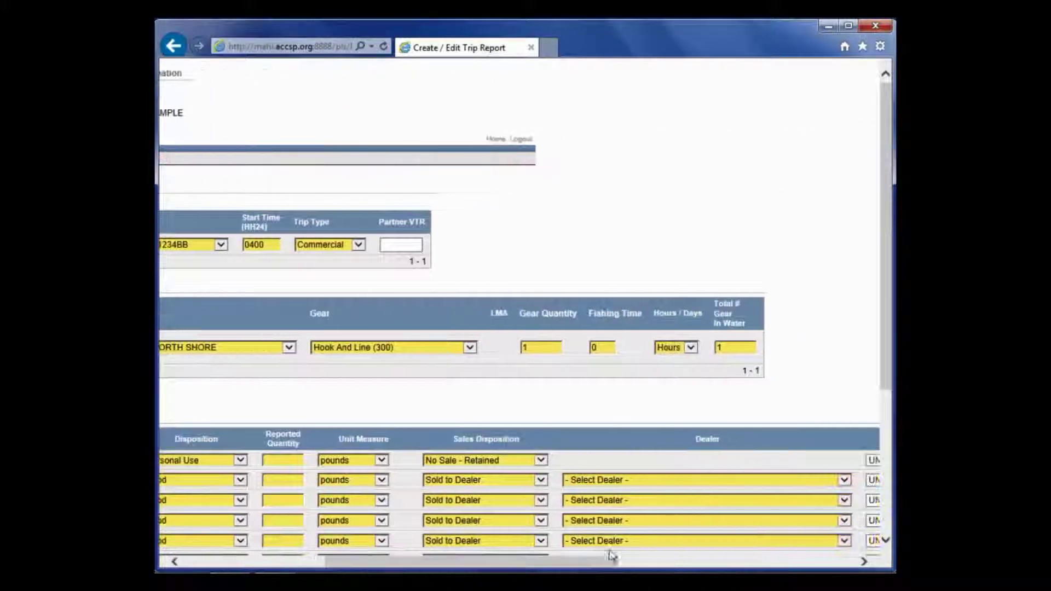
double_click(589, 349)
text(8)
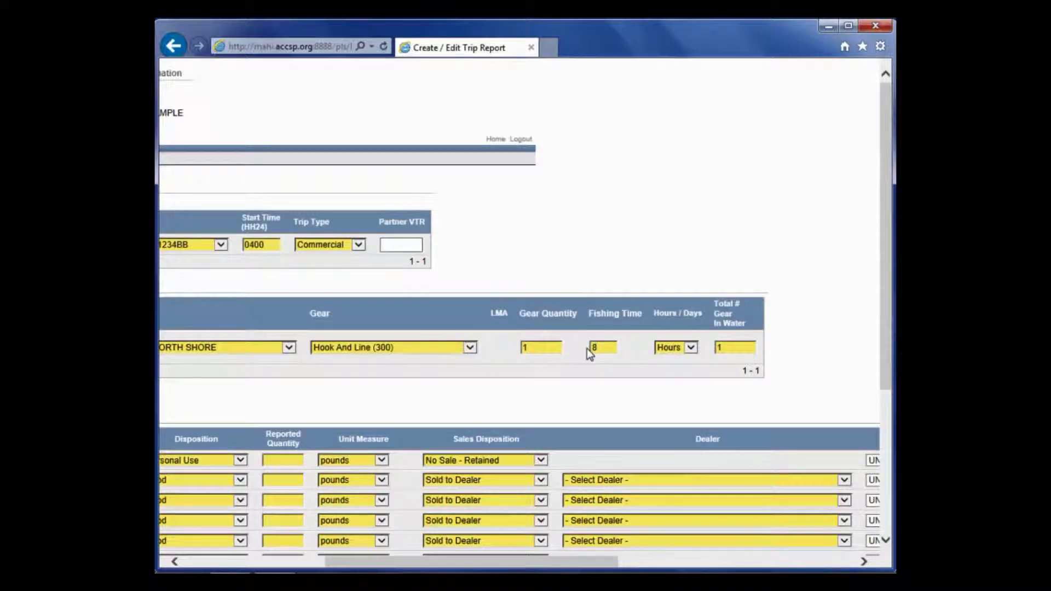
drag(584, 567, 441, 568)
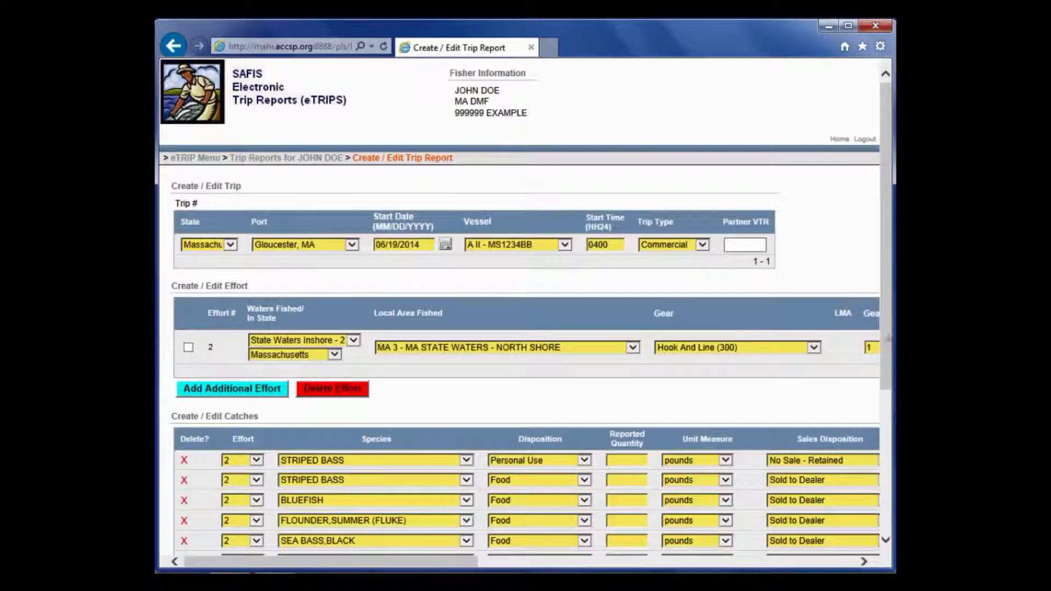
- Enter reported quantities 18, 95 and 15 for the striped bass and bluefish rows
scroll(888, 343, down, 2)
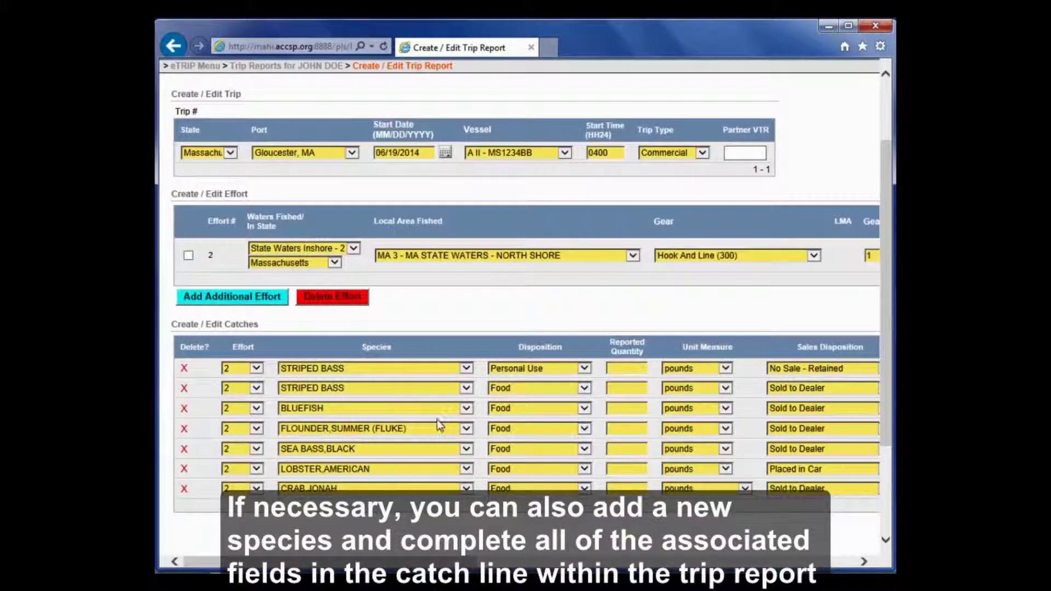
click(620, 370)
text(18)
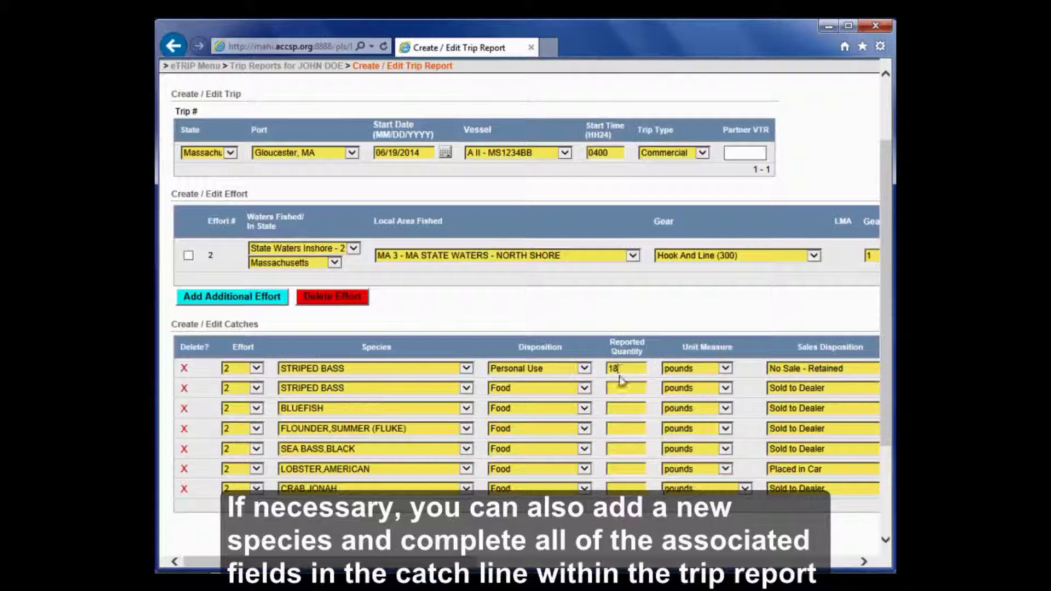
click(623, 387)
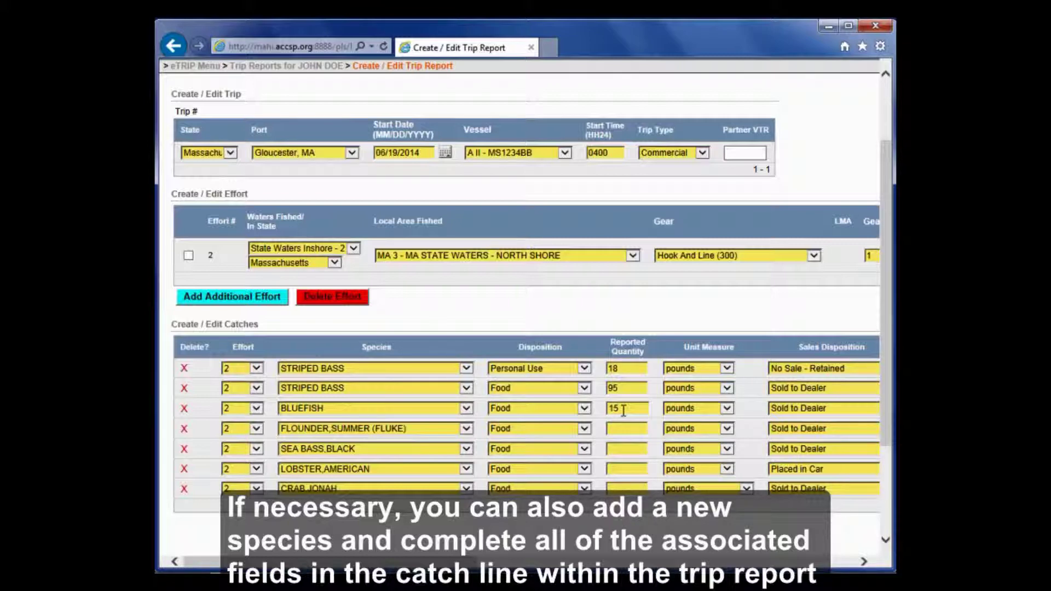
- Assign REDS BEST / WILDFISH as dealer for rows 2 and 3, then save and complete the trip
drag(434, 562, 586, 560)
click(603, 390)
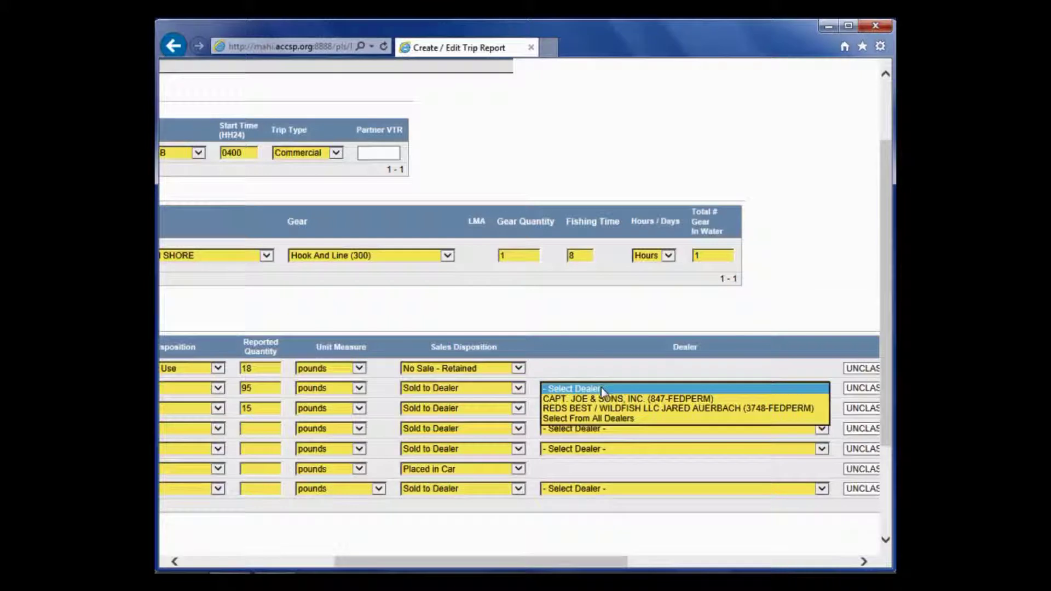
click(601, 409)
click(601, 408)
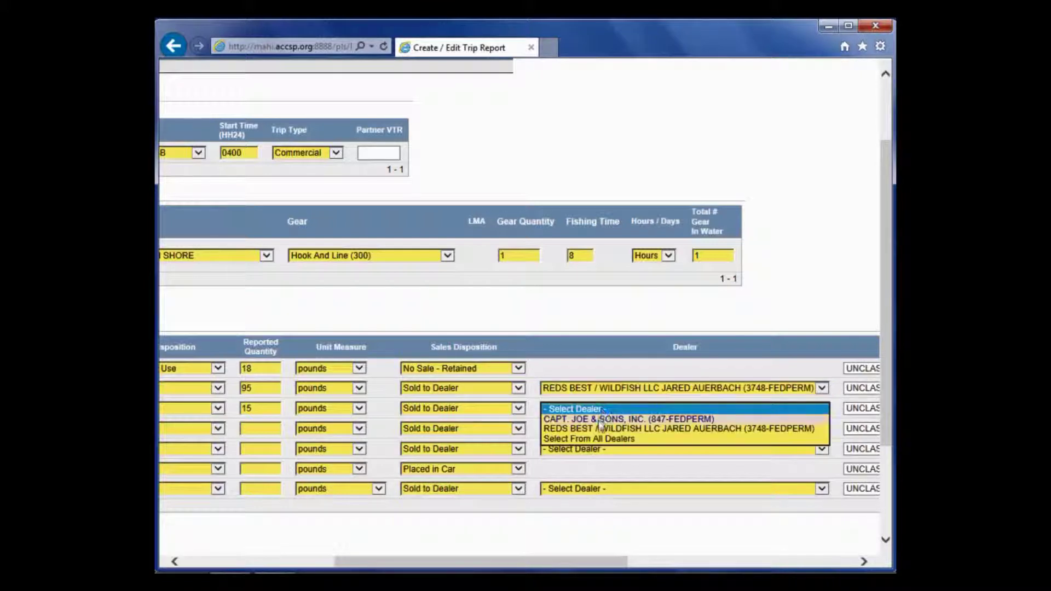
click(599, 429)
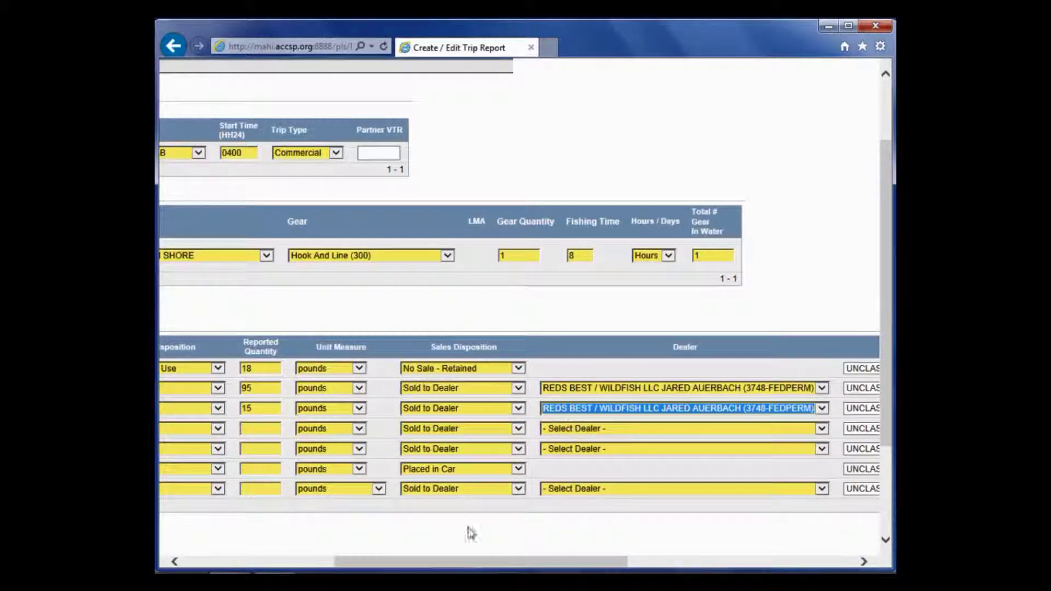
drag(488, 568, 359, 556)
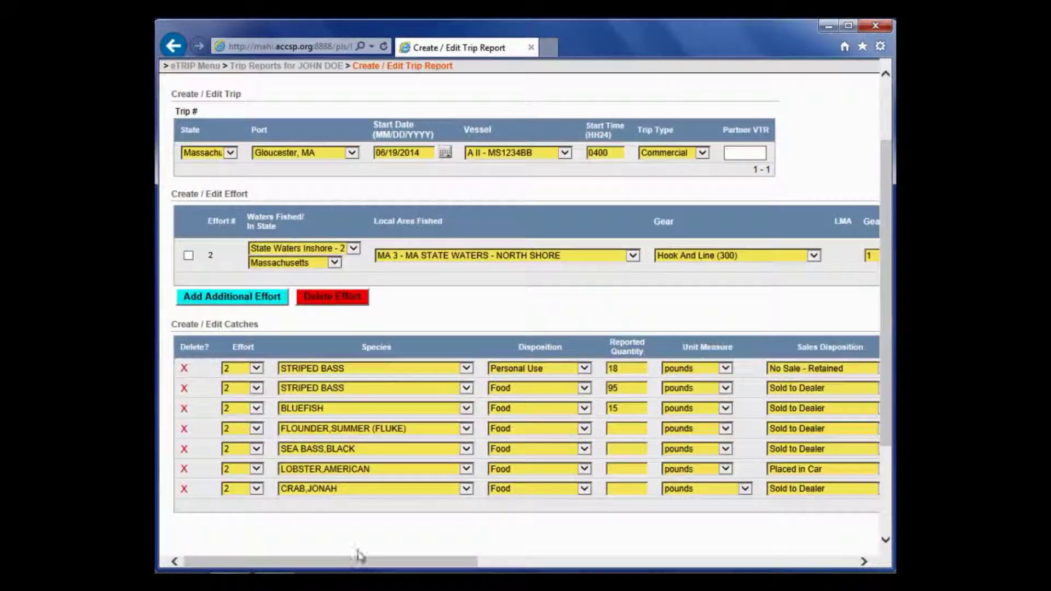
drag(886, 369, 890, 467)
click(409, 504)
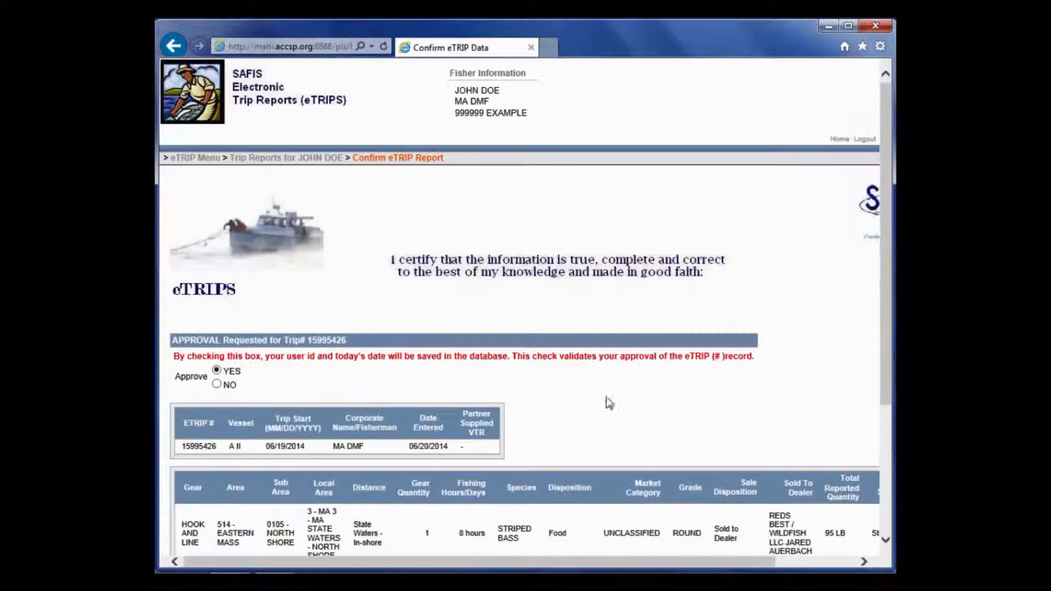
- Review trip 15995426 on the Confirm eTRIP Data page and finish it
drag(888, 328, 878, 472)
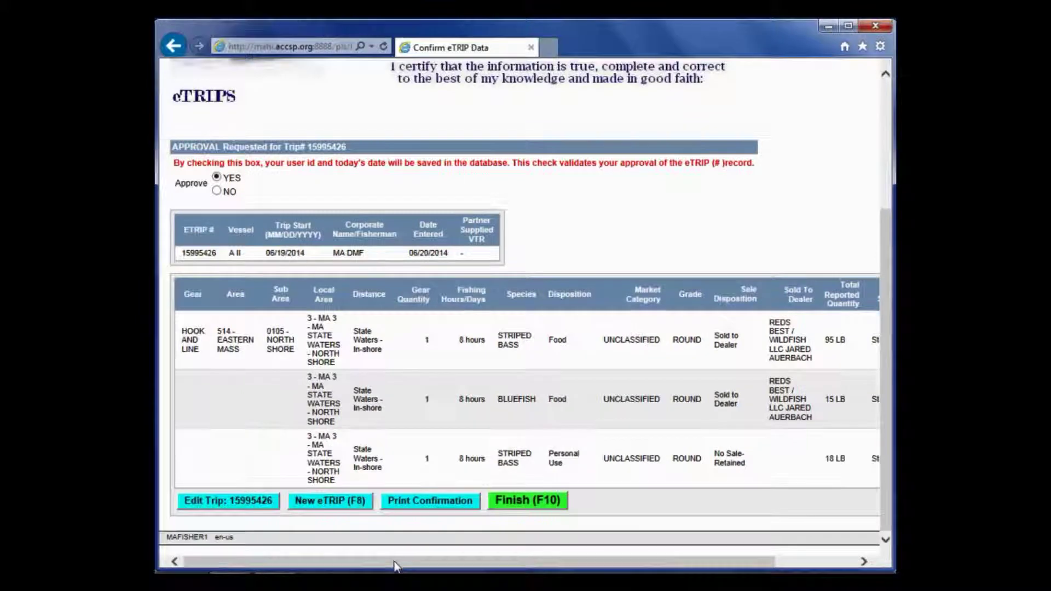
mouse_move(395, 560)
mouse_down()
mouse_move(512, 545)
mouse_move(411, 558)
mouse_up()
click(517, 503)
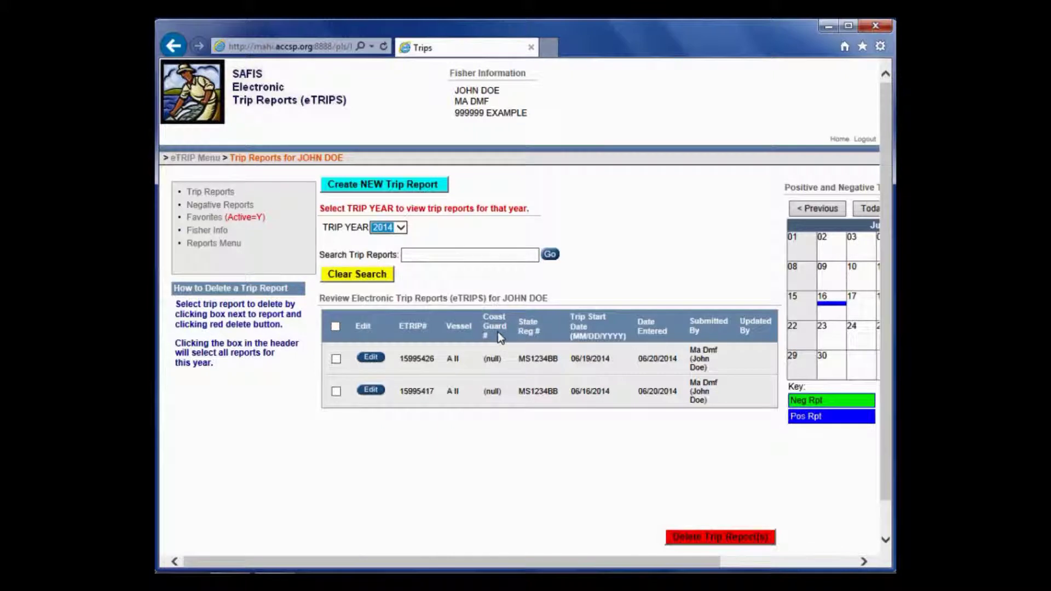
drag(514, 563, 581, 564)
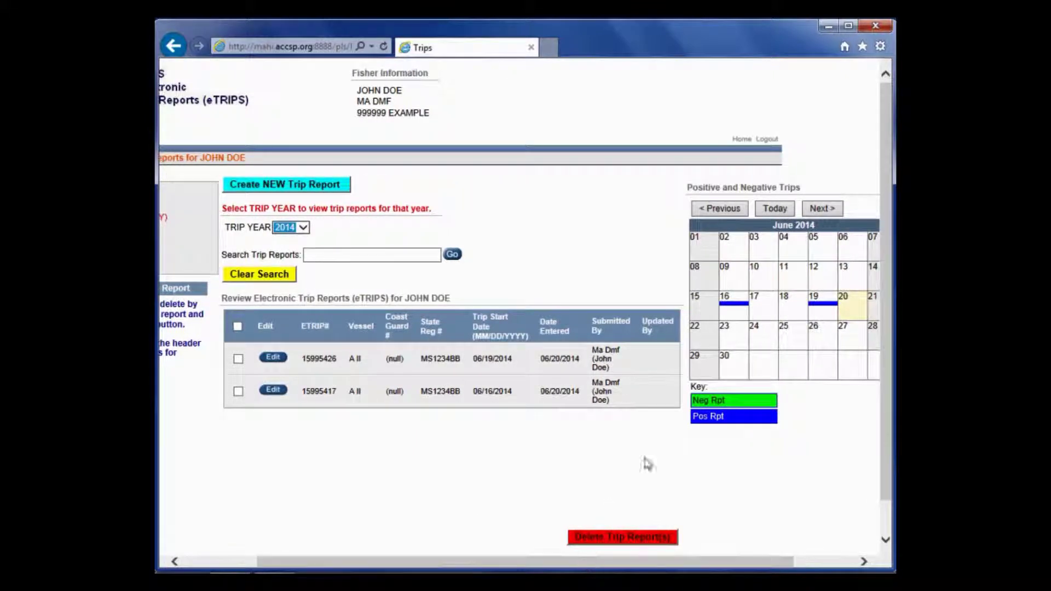
scroll(414, 509, left, 3)
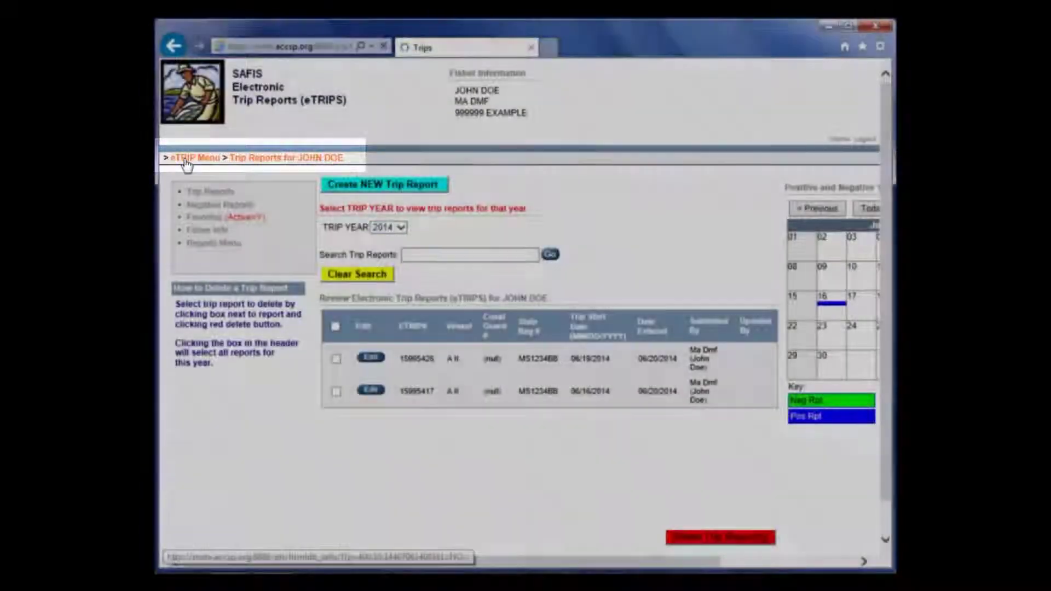
click(187, 159)
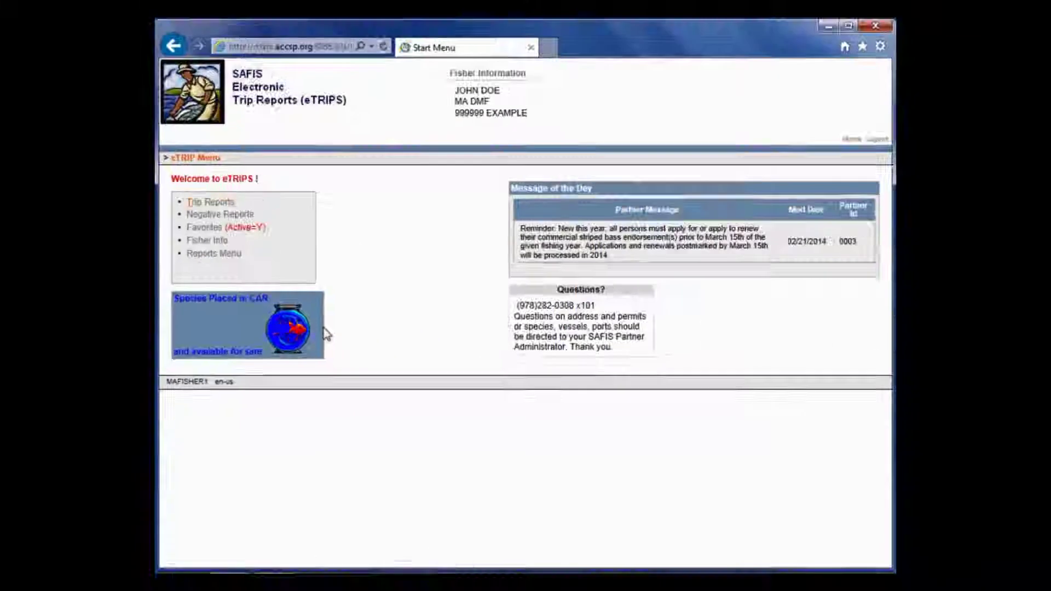
- Return to the Trip Reports list and tick then untick both reports' checkboxes
click(216, 203)
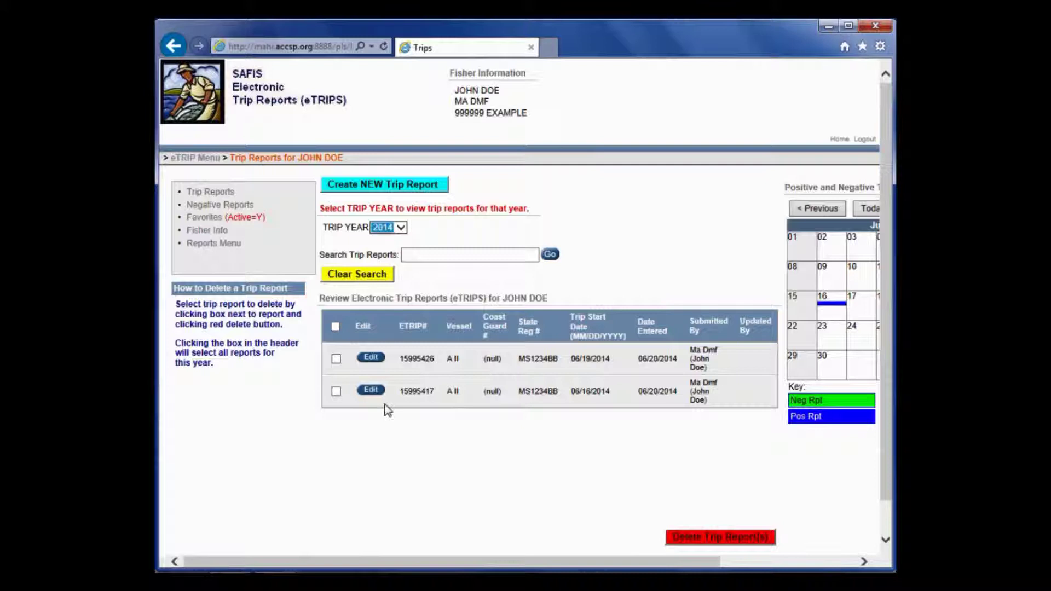
click(336, 391)
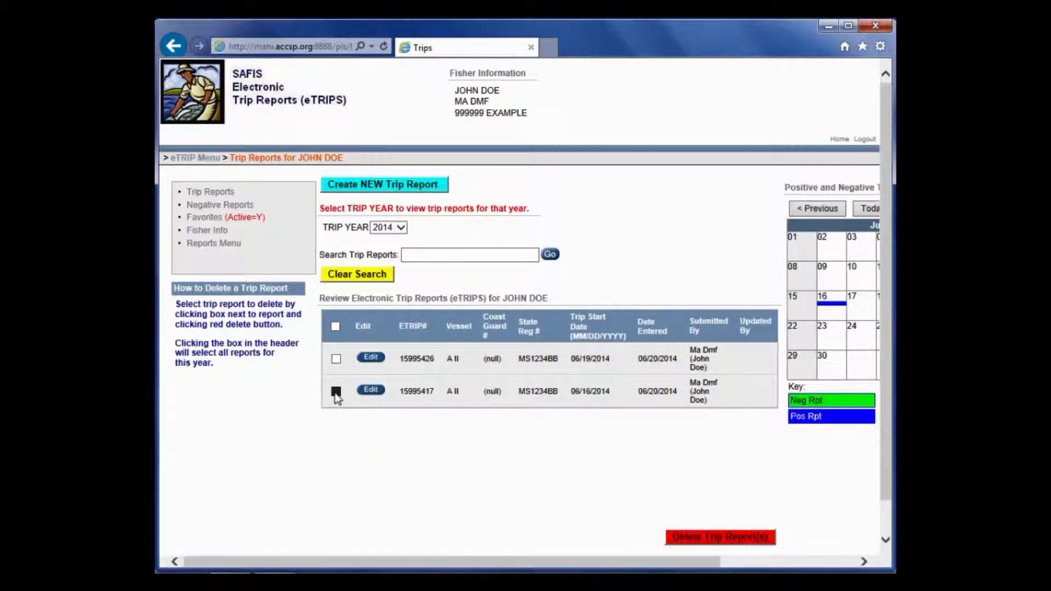
click(336, 359)
click(336, 391)
click(336, 359)
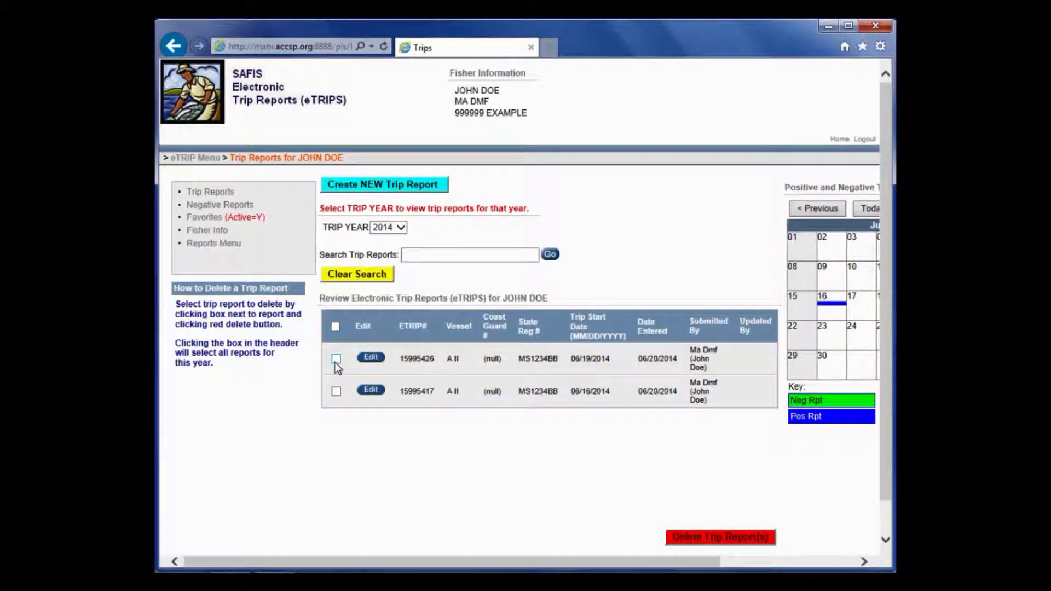